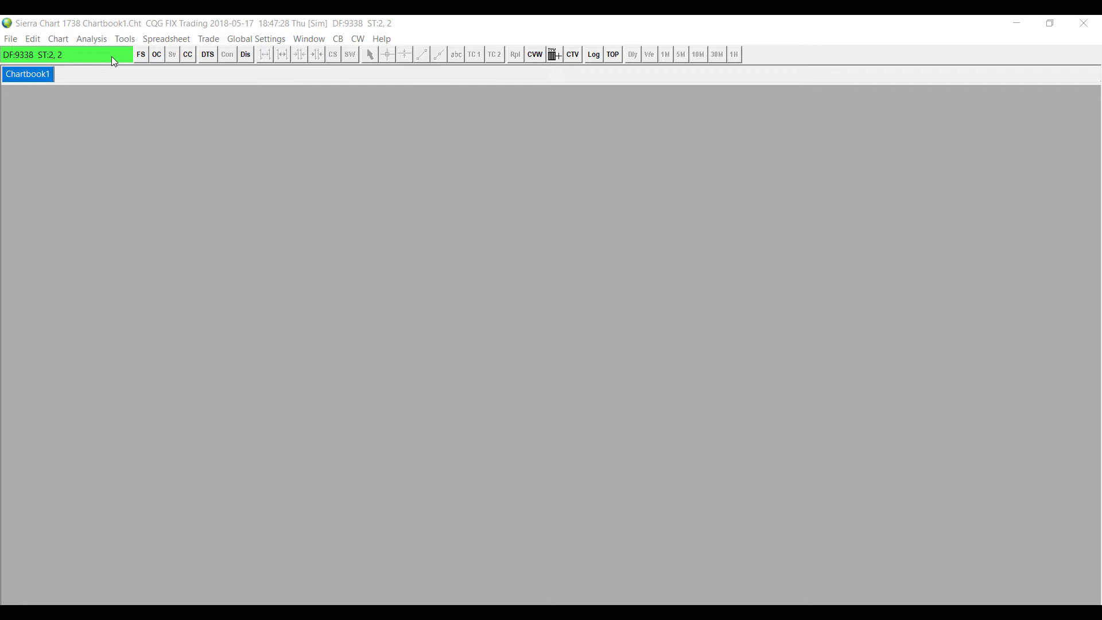
- Find the June 2018 E-mini S&P 500 contract F.US.EPM18 in the symbol list and open its intraday chart
left_click(143, 57)
scroll(534, 274, "up", 3)
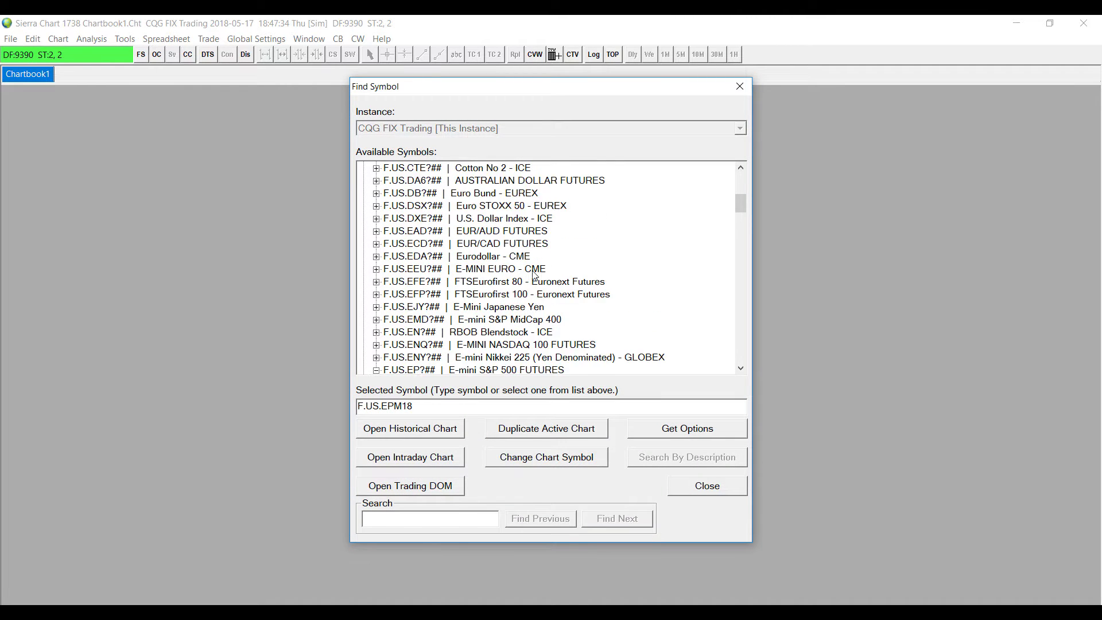
scroll(537, 264, "down", 4)
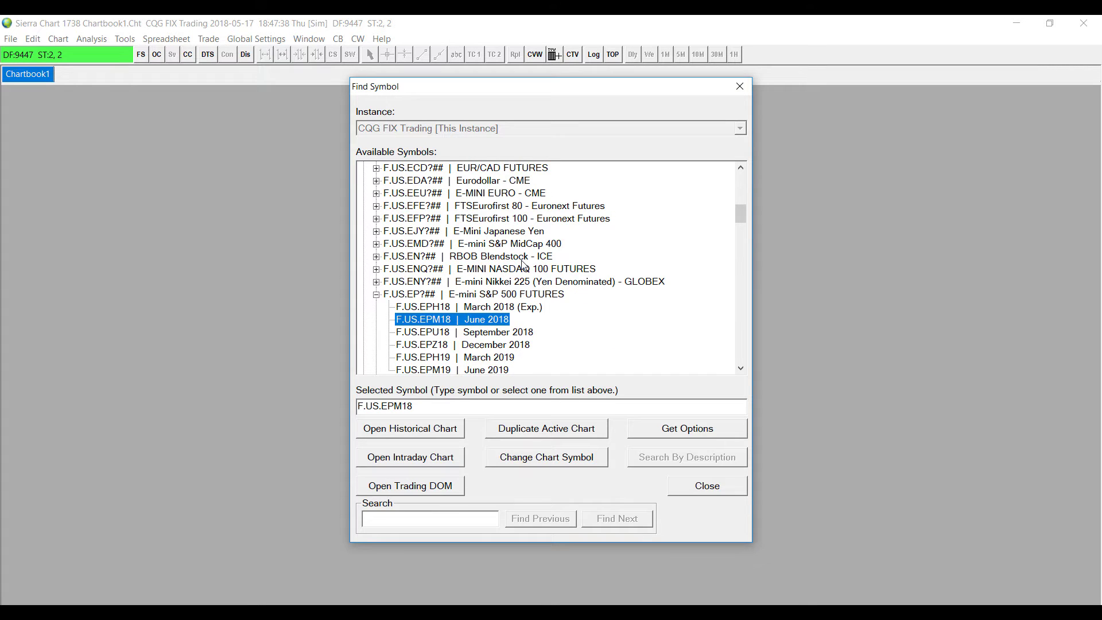
scroll(463, 265, "down", 1)
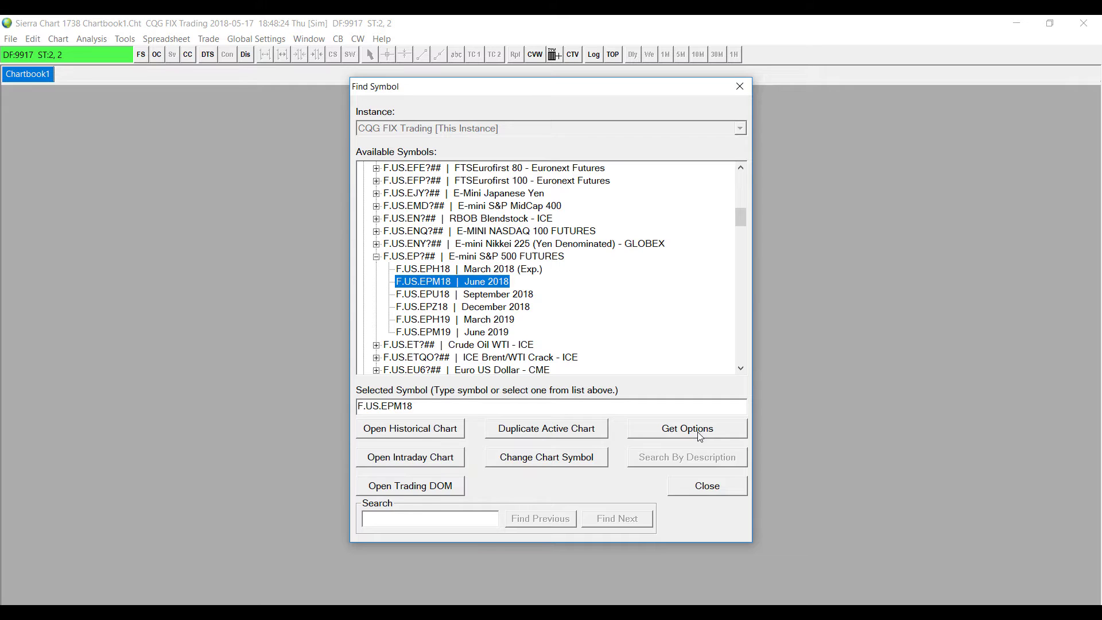
left_click(444, 463)
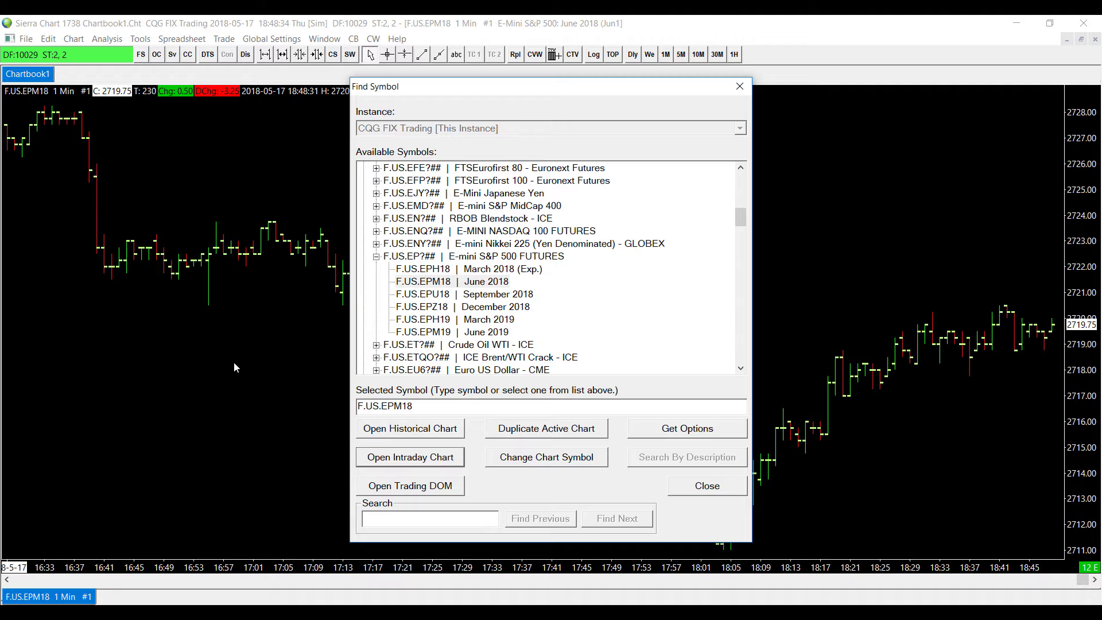
left_click(740, 89)
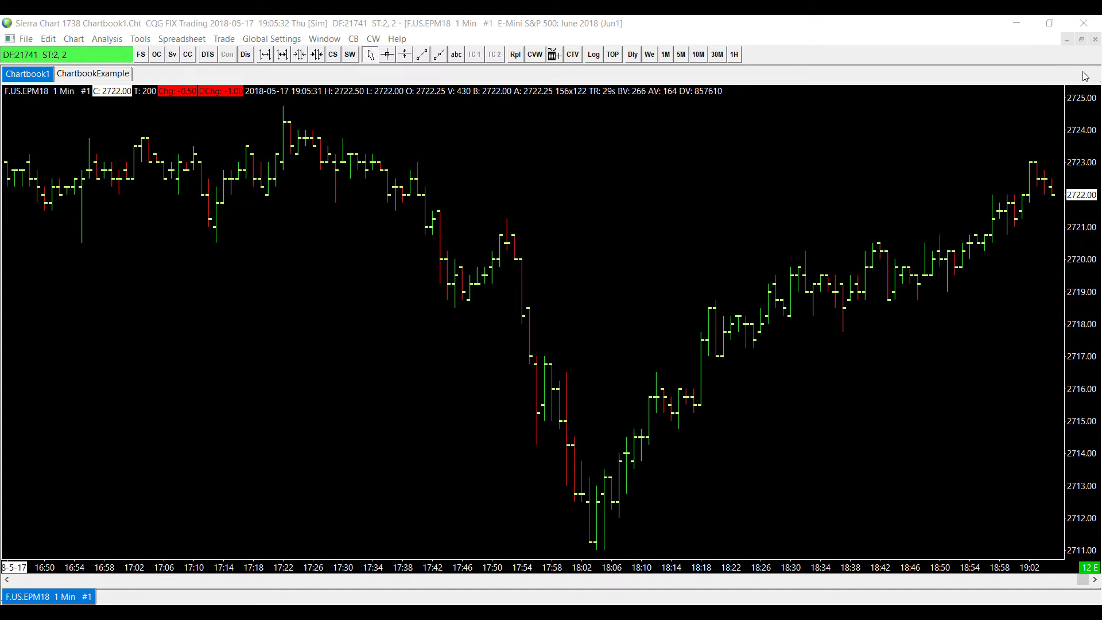
- Minimize the F.US.EPM18 chart window, reposition it within the chartbook workspace, and restore it to full size
left_click(1067, 40)
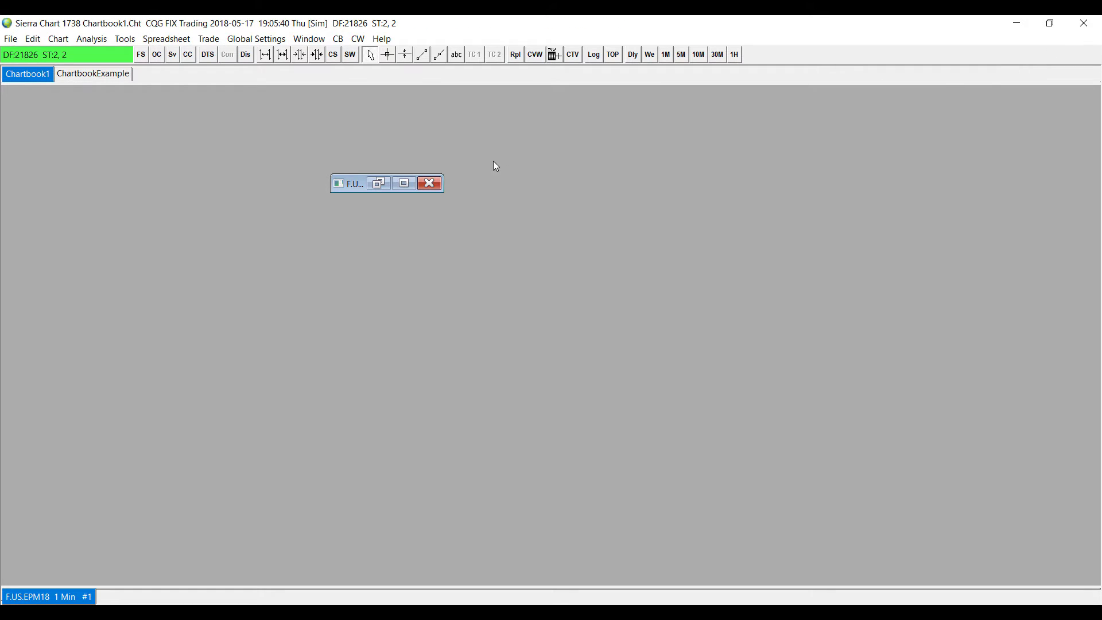
left_click_drag(346, 189, 15, 577)
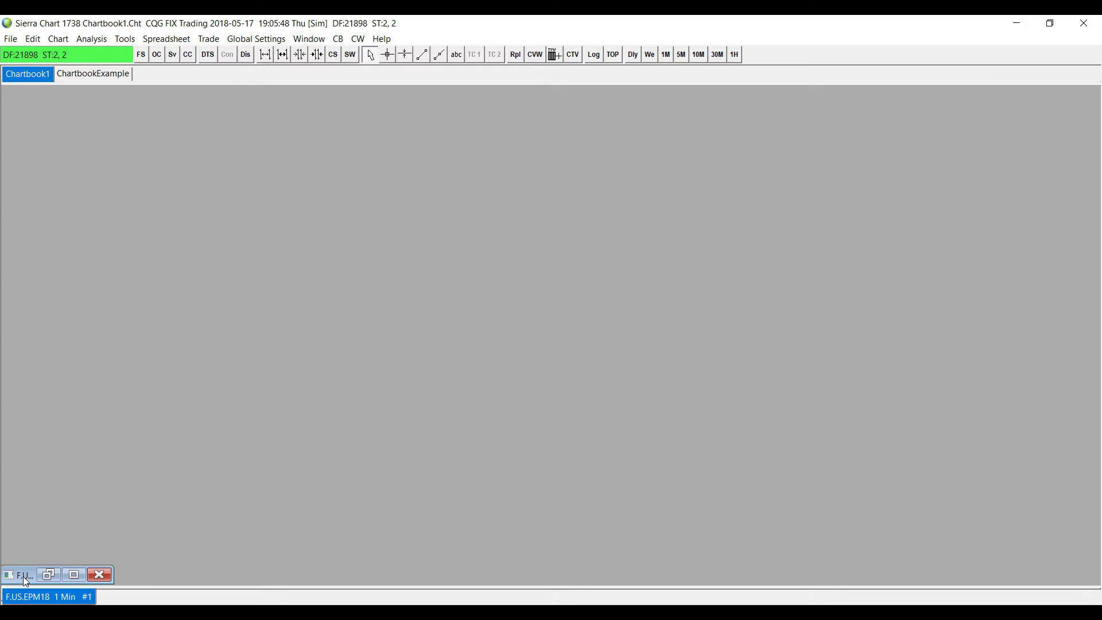
left_click_drag(25, 575, 229, 189)
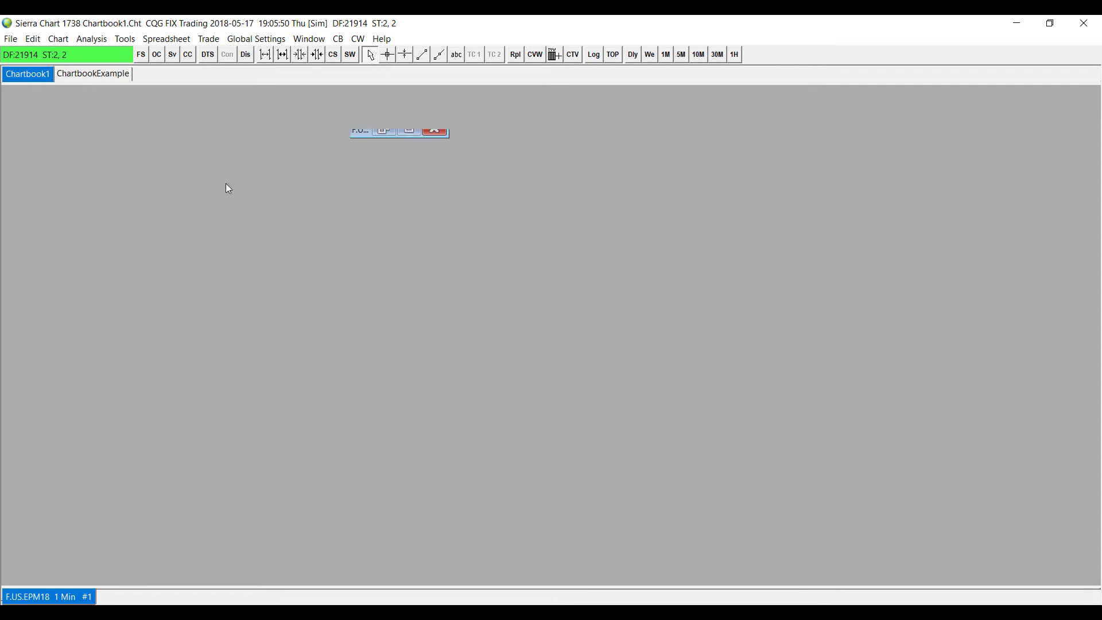
left_click_drag(365, 132, 413, 208)
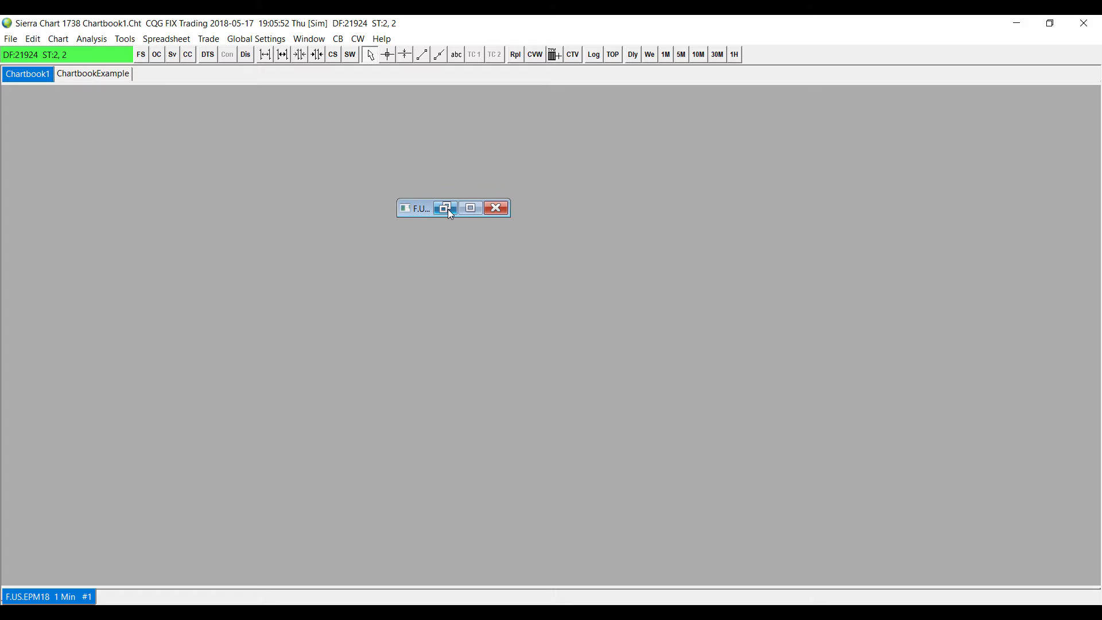
left_click(464, 210)
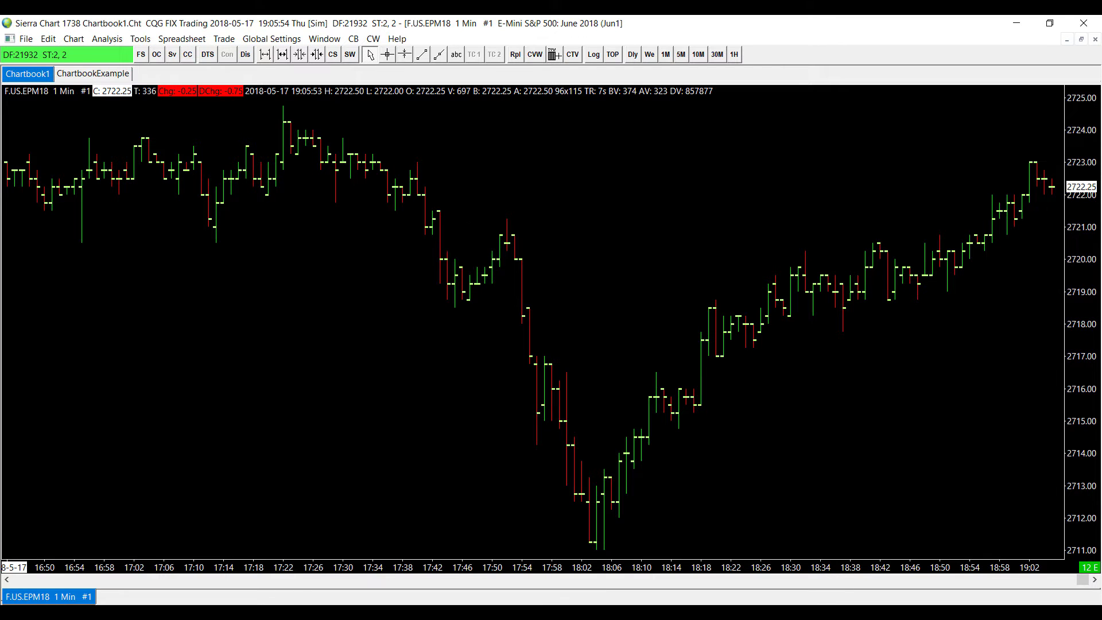
left_click(1066, 39)
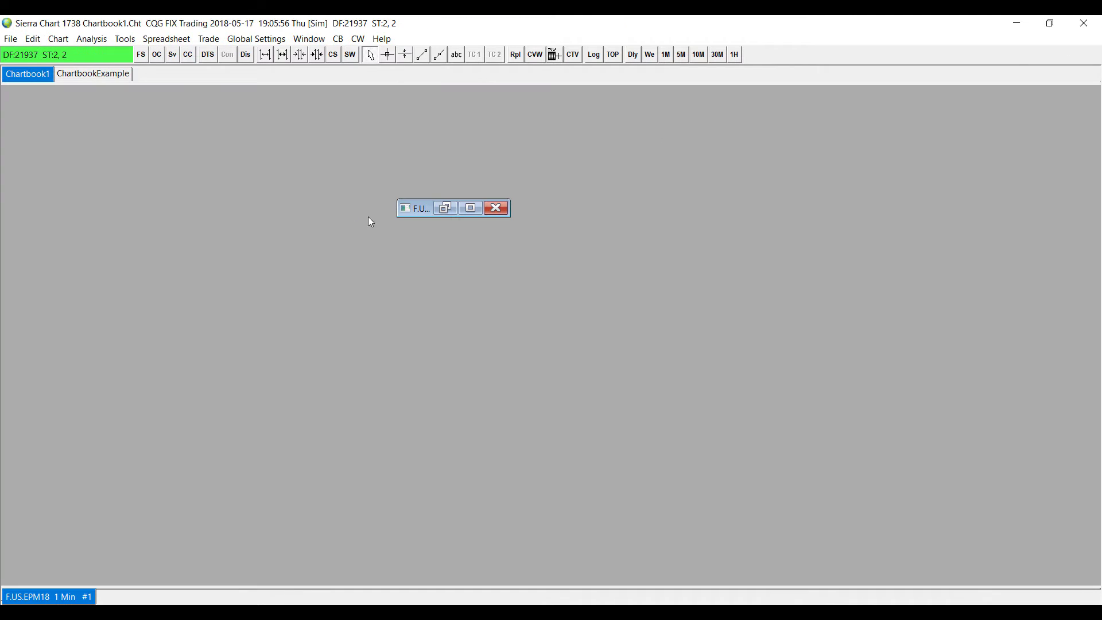
left_click(452, 212)
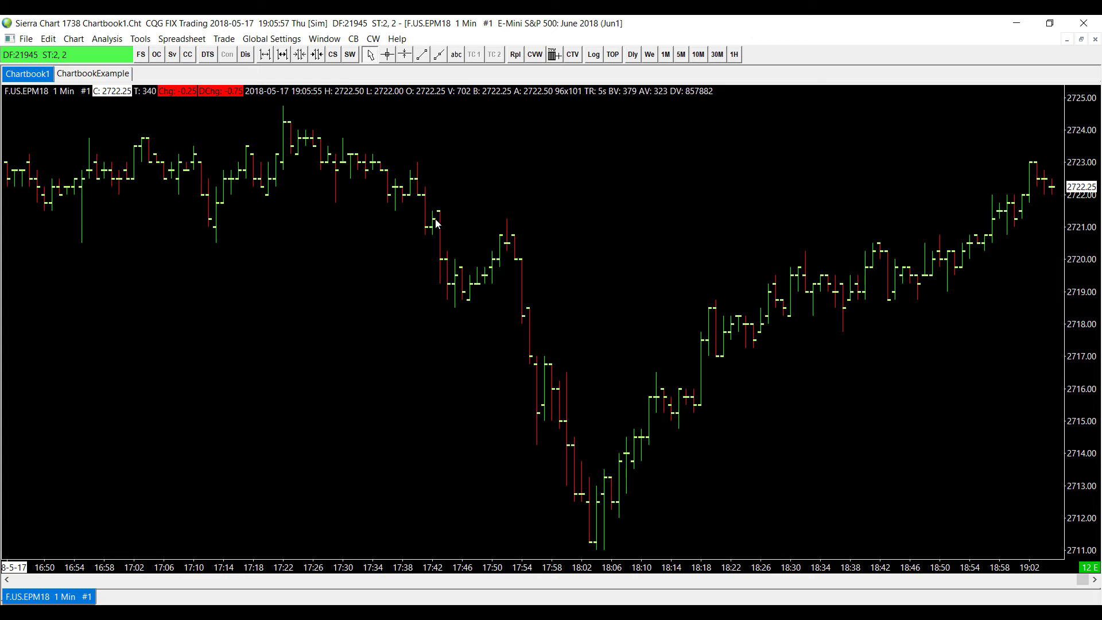
- Remove the F.US.EPM18 1 Min chart window from Chartbook1
left_click(1094, 39)
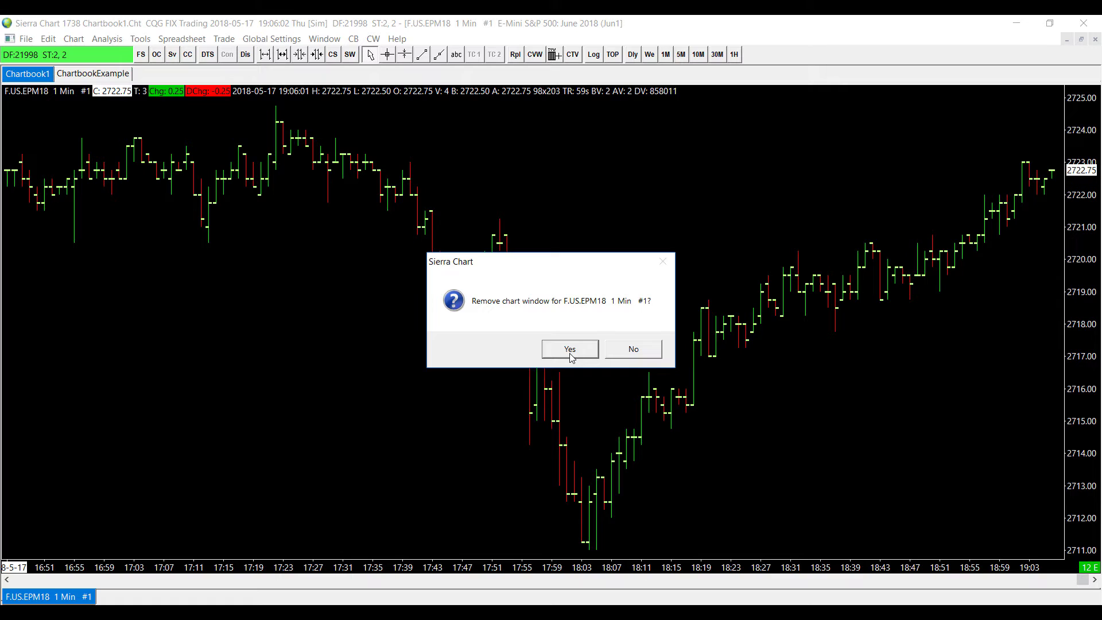
left_click(570, 349)
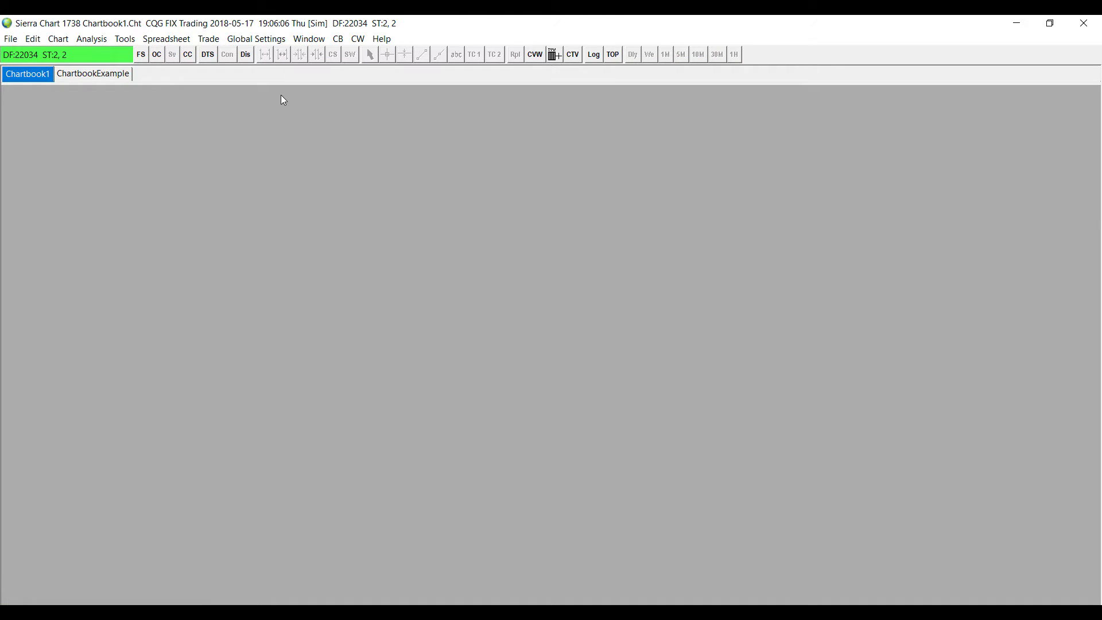
- Open a new intraday chart for the F.US.EPM18 symbol in the emptied chartbook
left_click(145, 58)
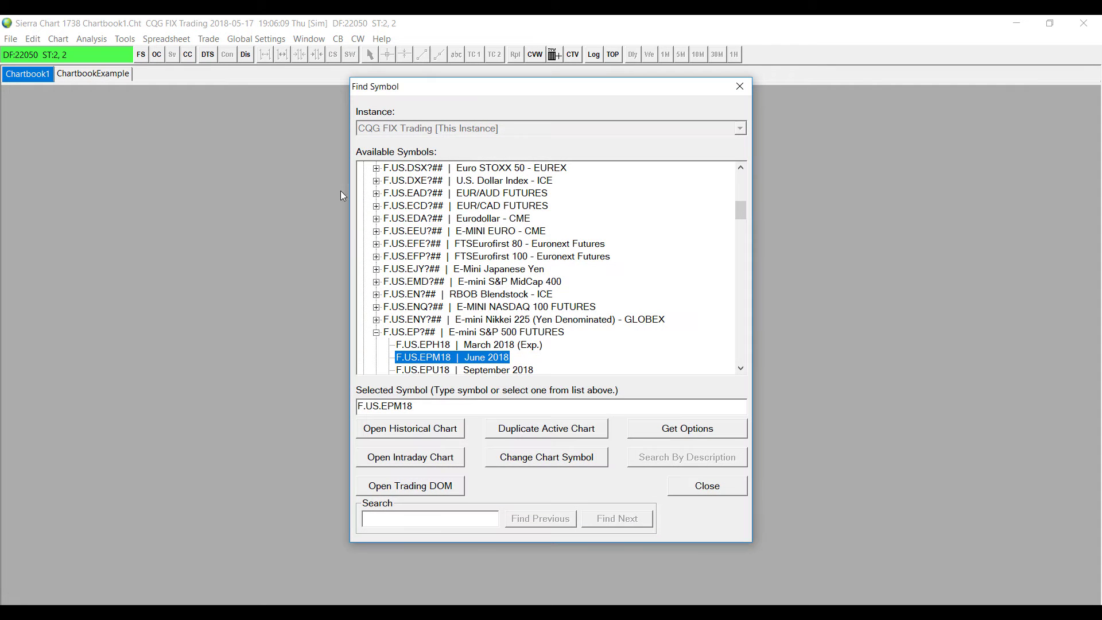
left_click(434, 463)
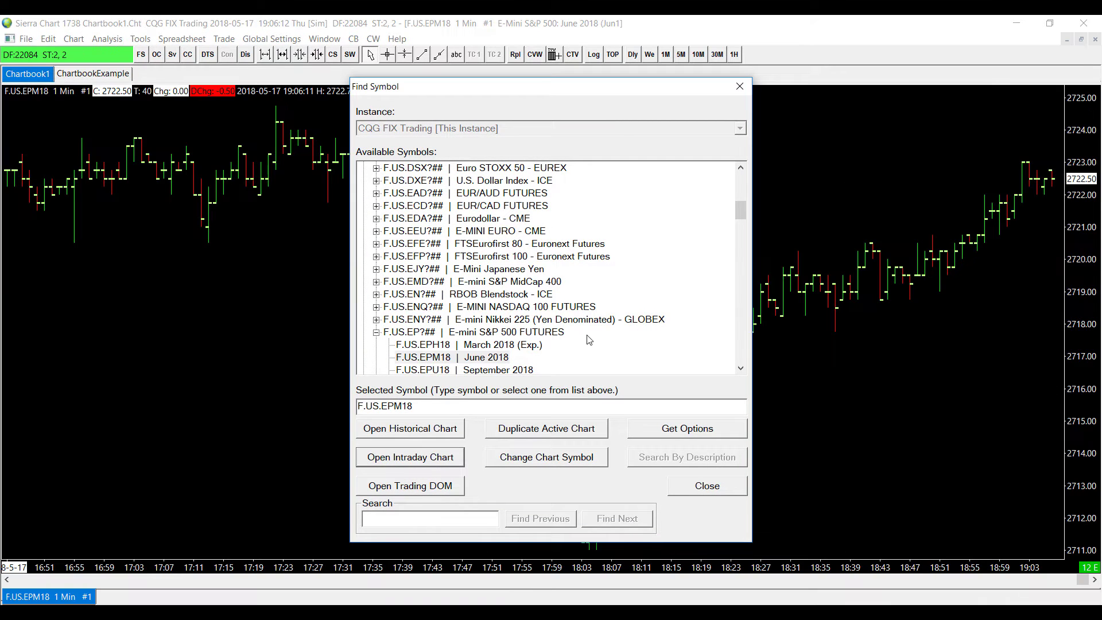
left_click(740, 86)
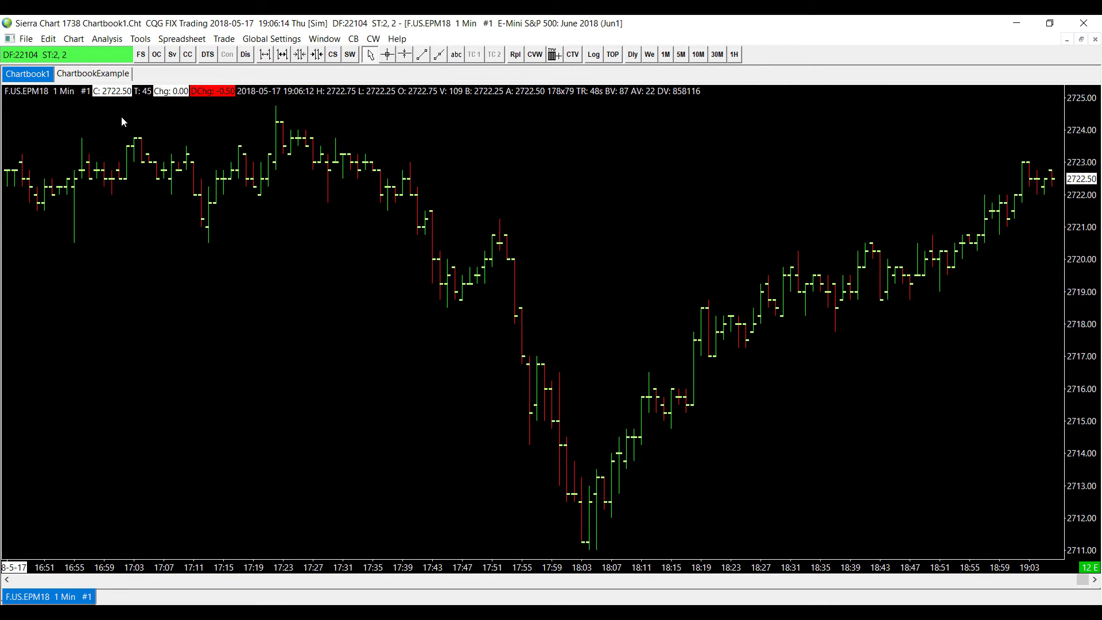
- Open an additional intraday chart for the September 2018 E-mini S&P 500 contract, F.US.EPU18
left_click(146, 57)
scroll(481, 350, "down", 3)
left_click(488, 333)
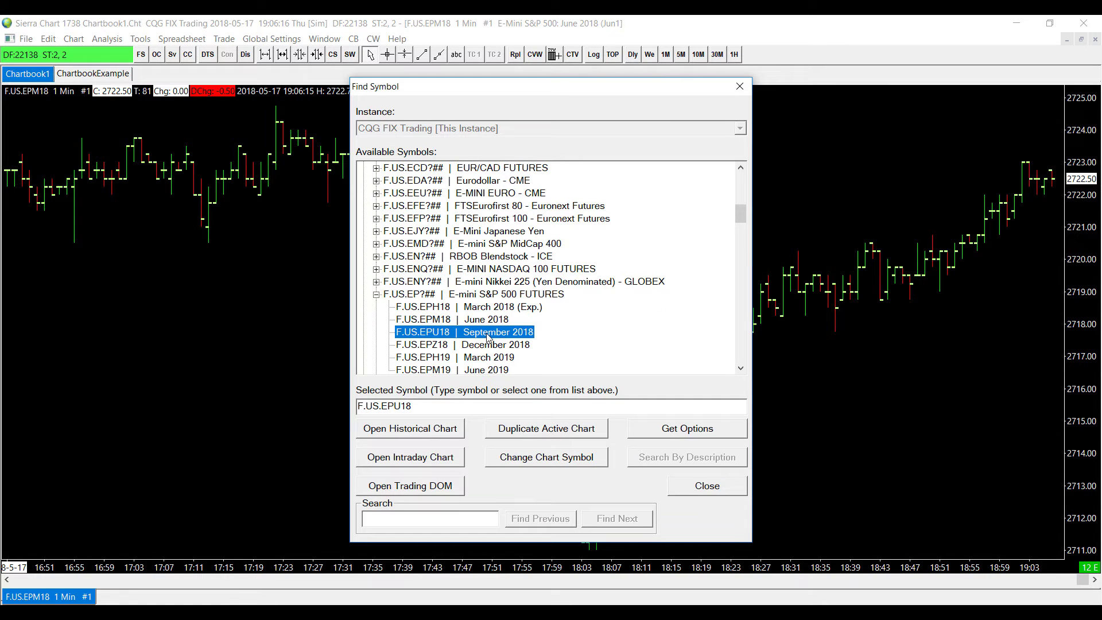
left_click(439, 460)
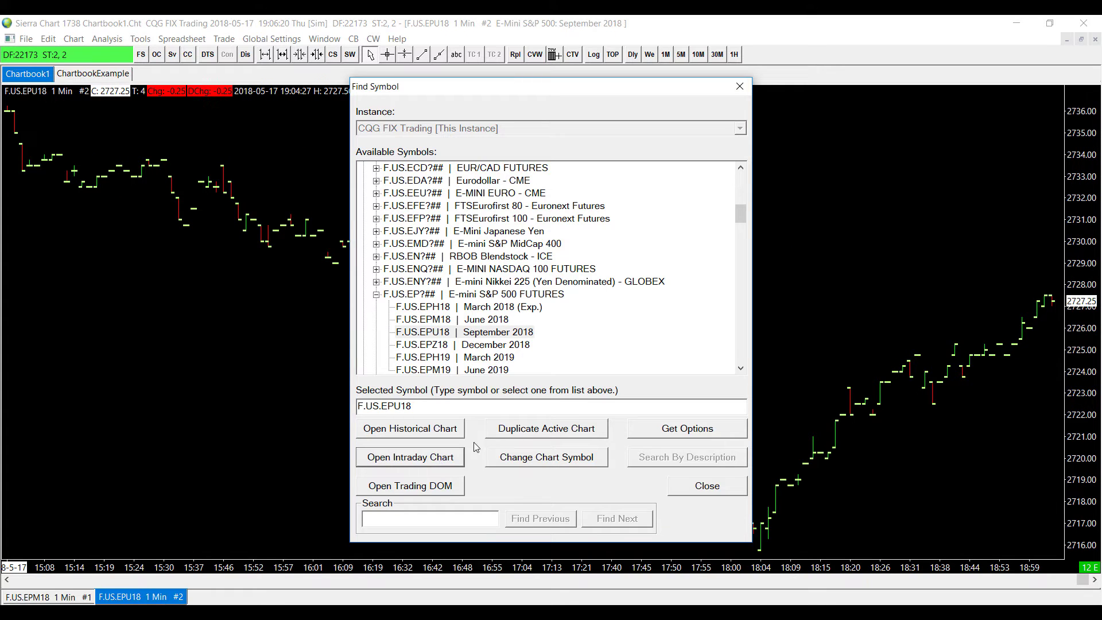
left_click(740, 86)
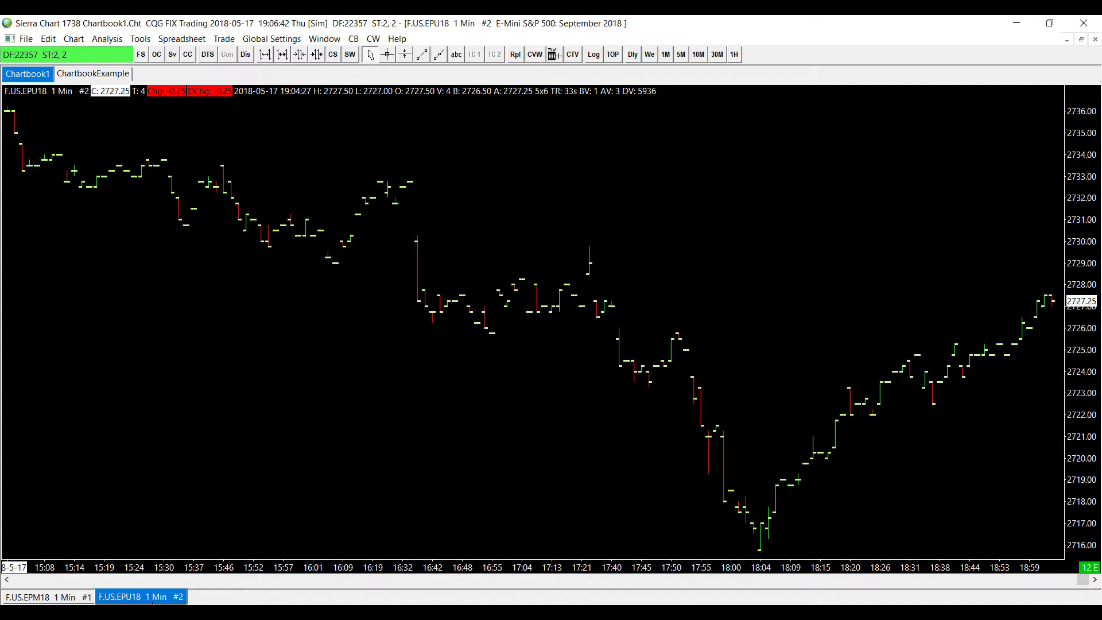
- Switch back and forth between the F.US.EPM18 and F.US.EPU18 charts to compare them
left_click(55, 600)
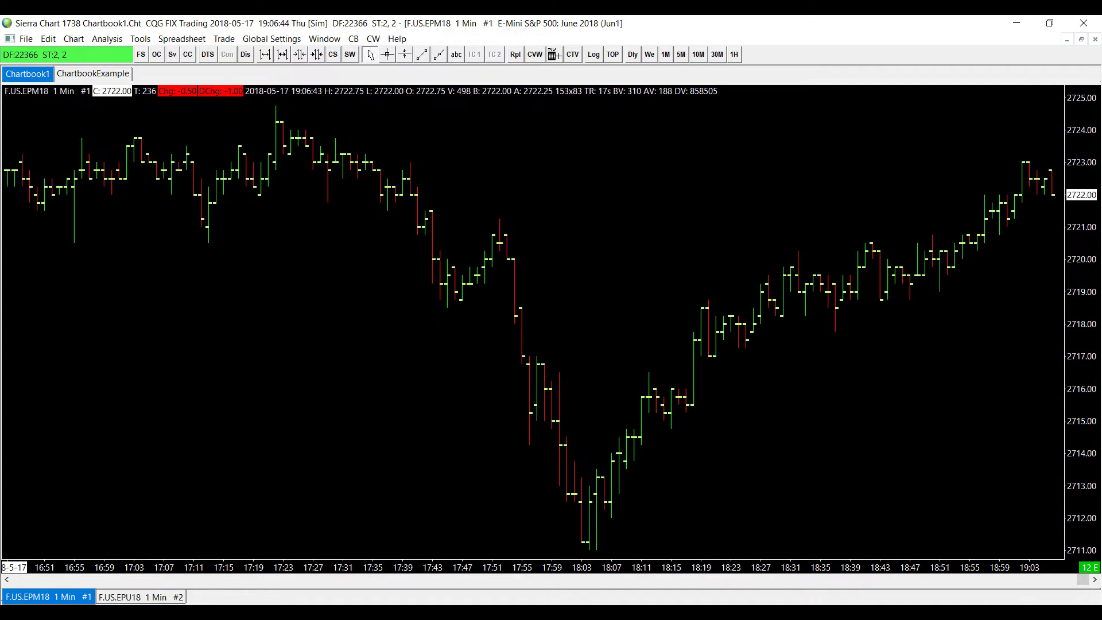
left_click(119, 600)
left_click(63, 600)
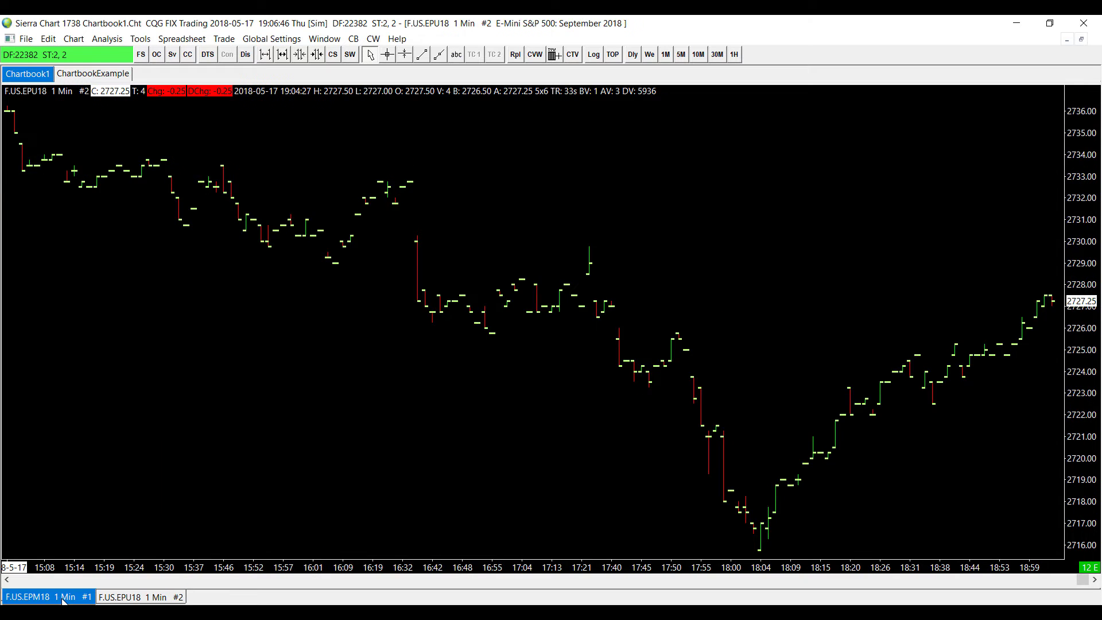
left_click(132, 597)
left_click(63, 599)
left_click(124, 599)
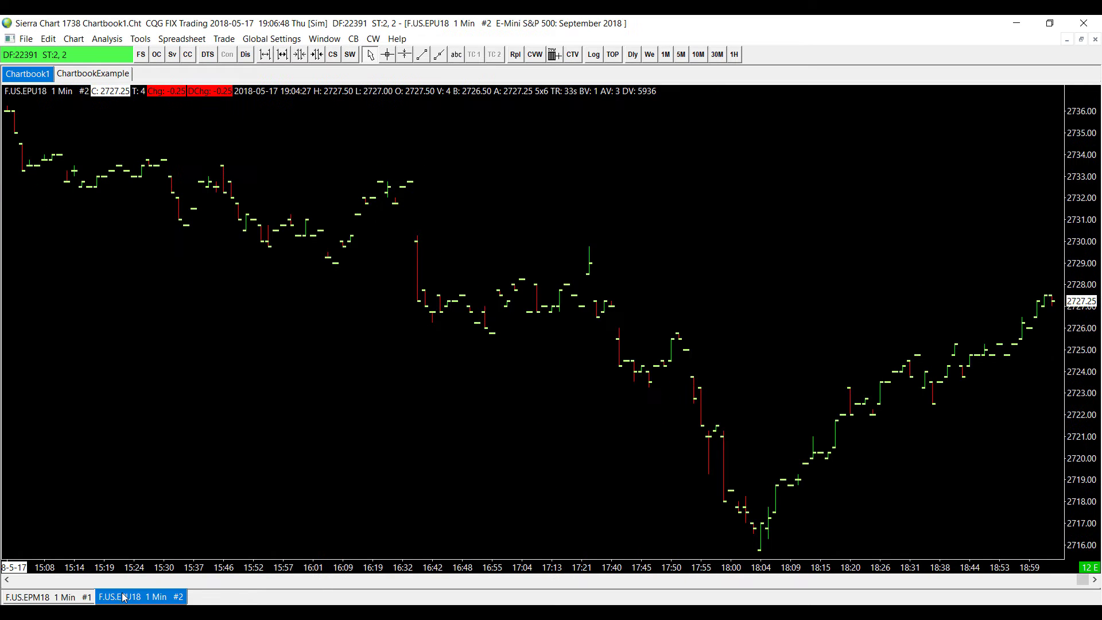
- Unmaximize the chart windows, and move and resize the June and September 2018 charts to sit side by side
left_click(1081, 39)
left_click_drag(436, 221, 328, 87)
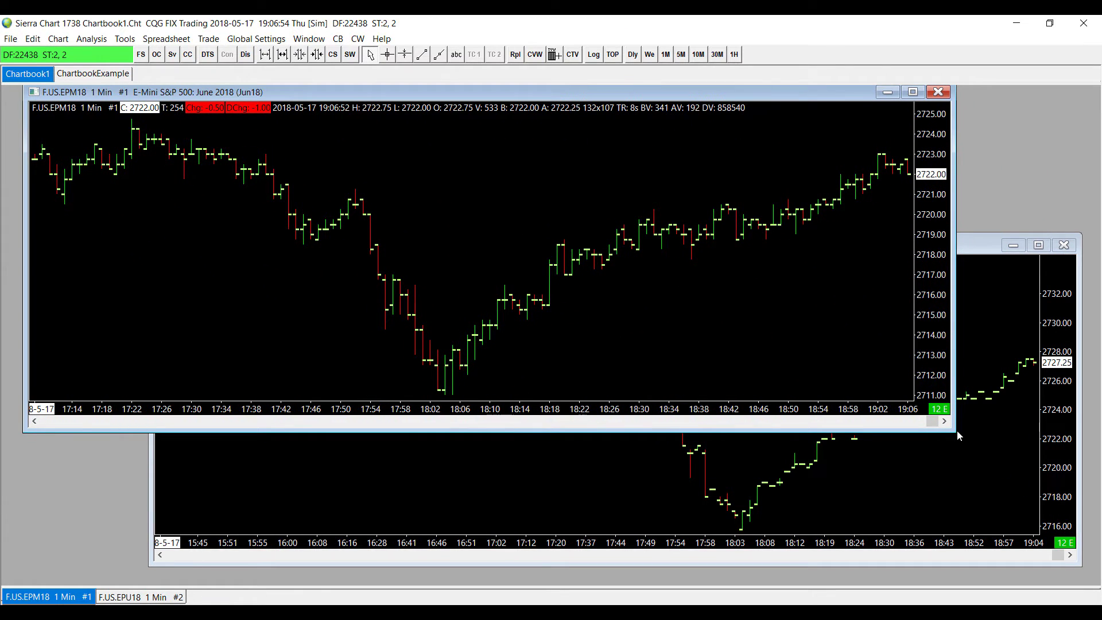
left_click_drag(956, 429, 740, 284)
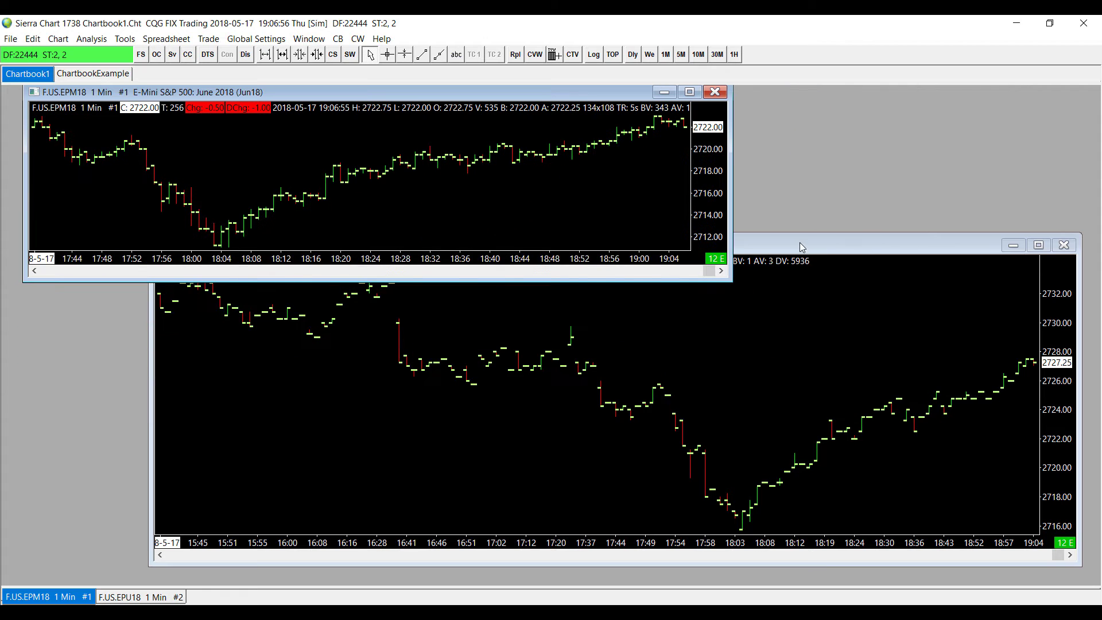
left_click_drag(802, 247, 789, 280)
left_click_drag(139, 303, 602, 303)
left_click_drag(786, 271, 817, 220)
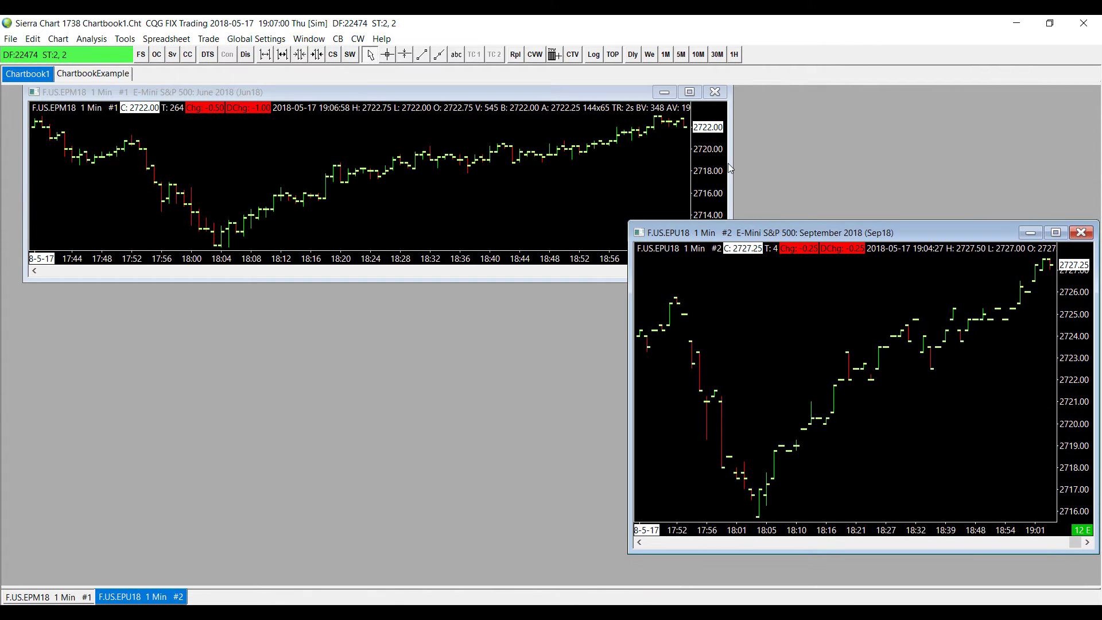
left_click_drag(733, 187, 568, 186)
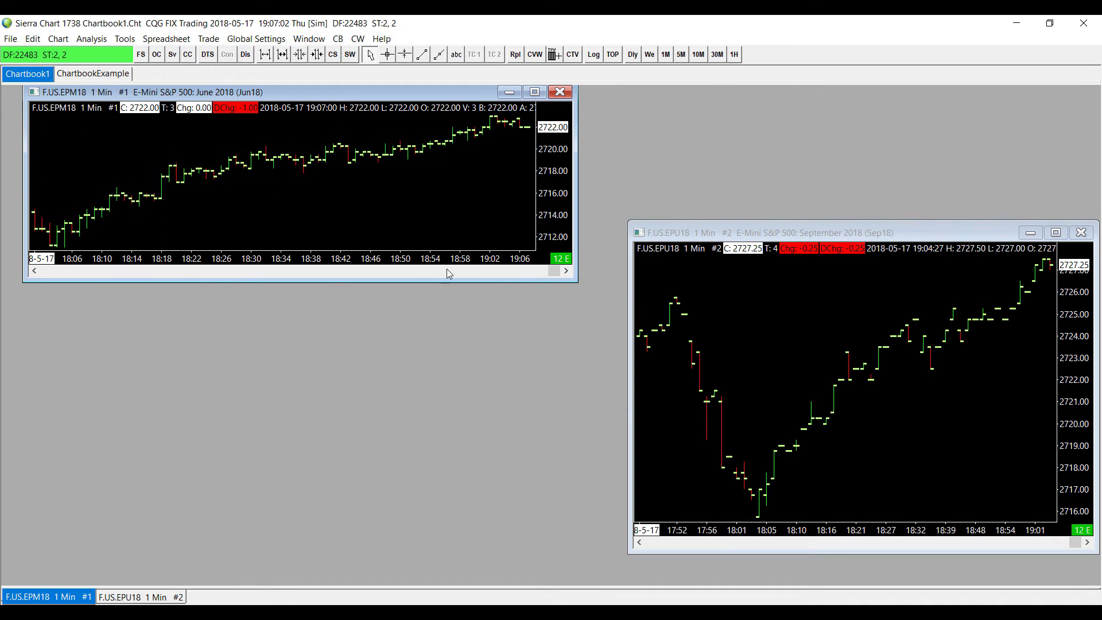
left_click_drag(420, 281, 591, 457)
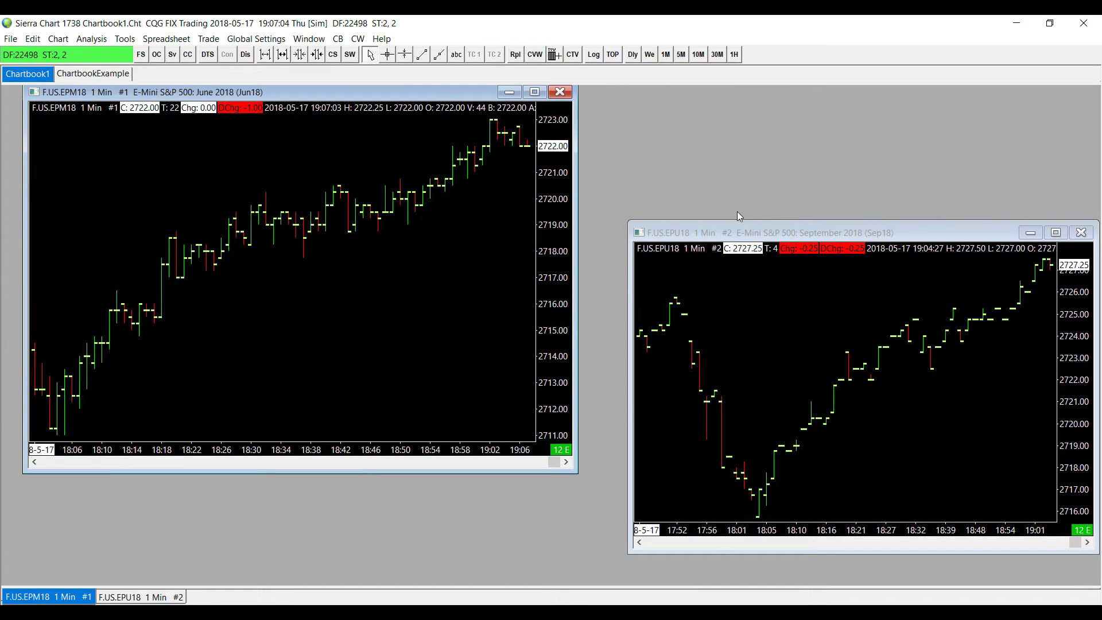
left_click_drag(738, 218, 734, 109)
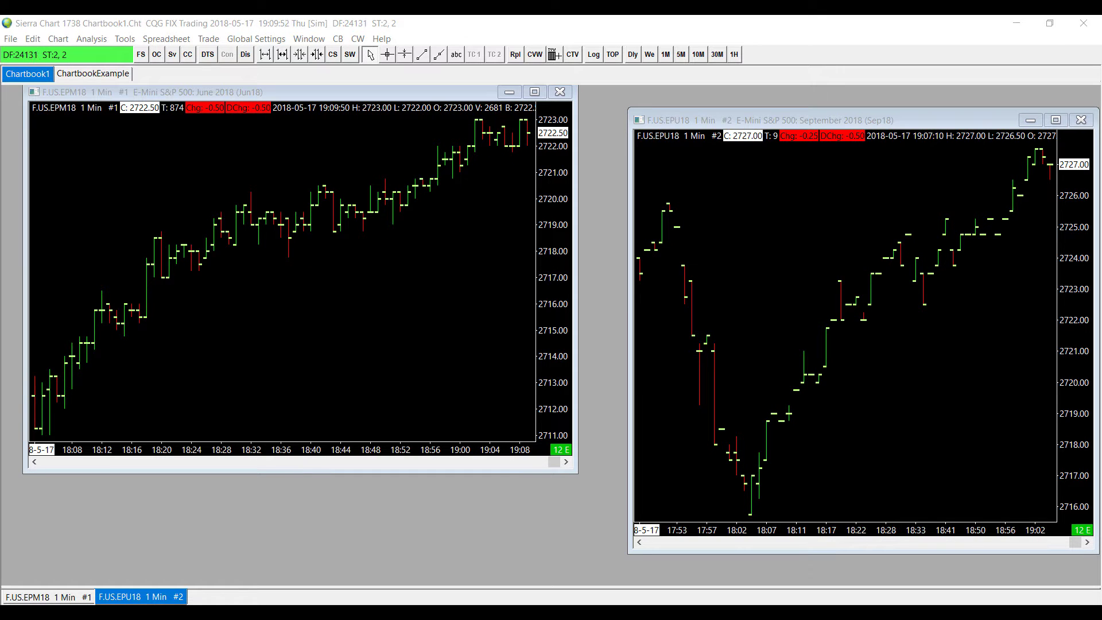
- Remove the F.US.EPU18 chart window and maximize the remaining F.US.EPM18 chart
left_click(1080, 122)
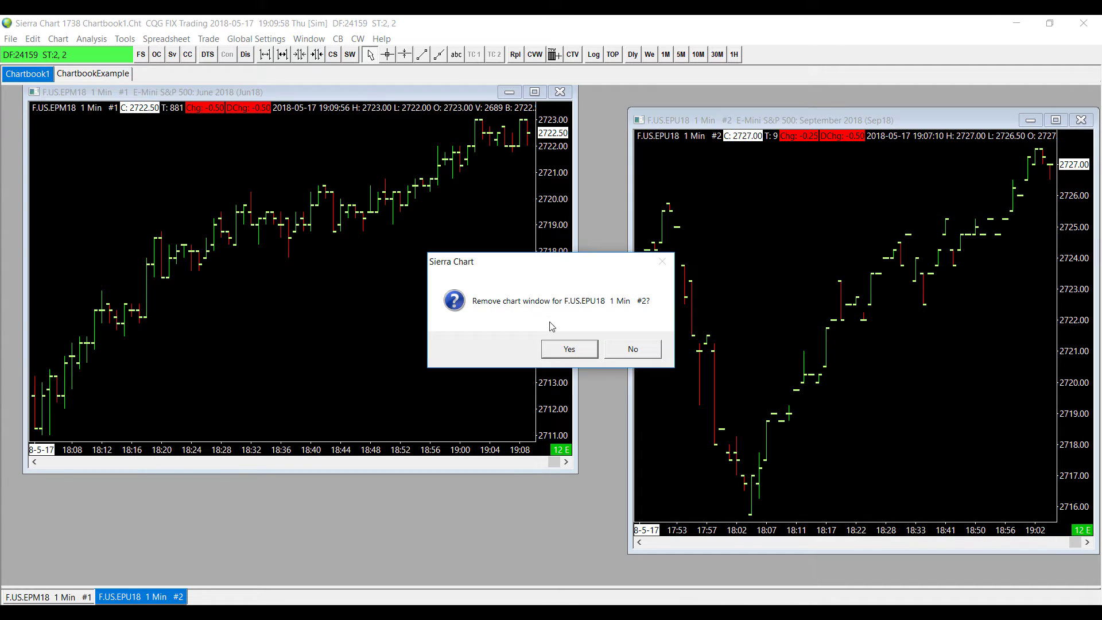
left_click(556, 351)
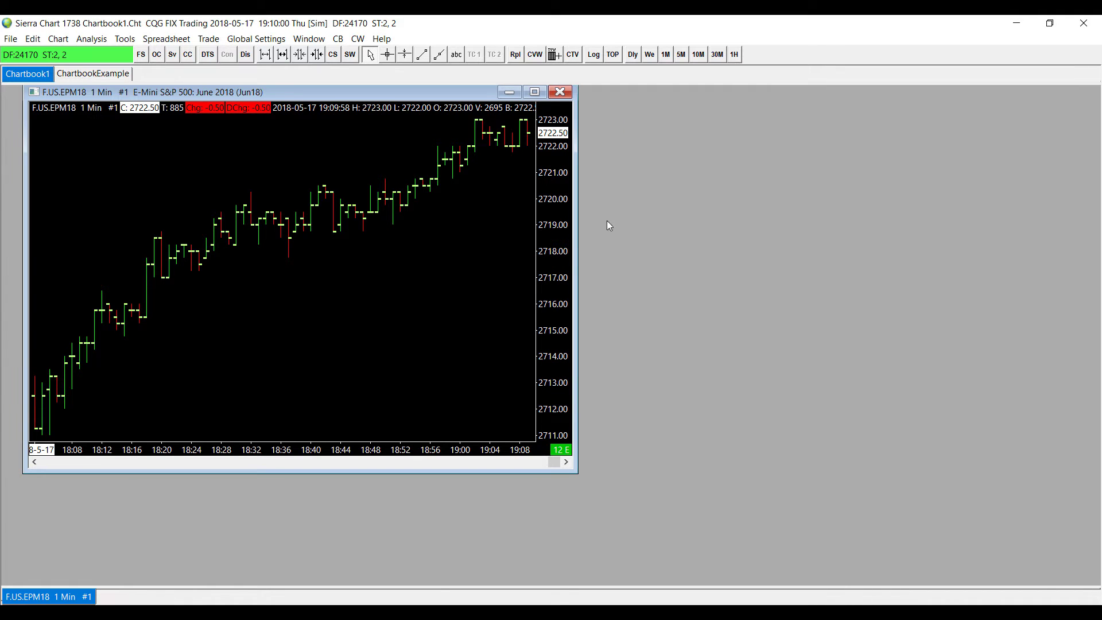
left_click(540, 95)
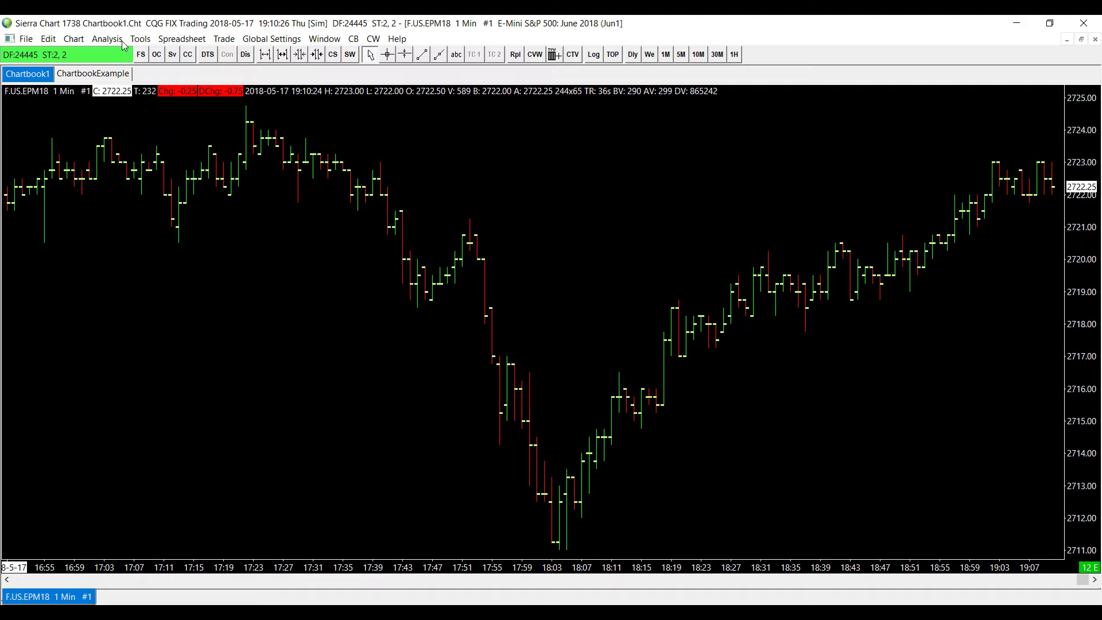
- Add the Add Additional Symbol study to the F.US.EPM18 chart's studies and bring up its settings
left_click(105, 41)
left_click(98, 56)
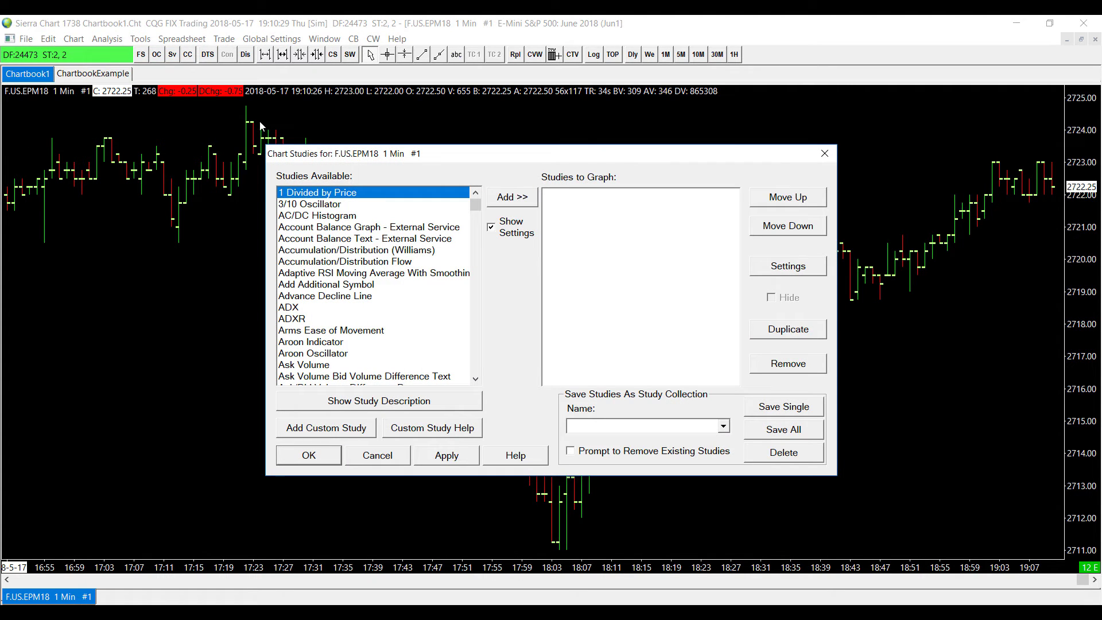
left_click(330, 289)
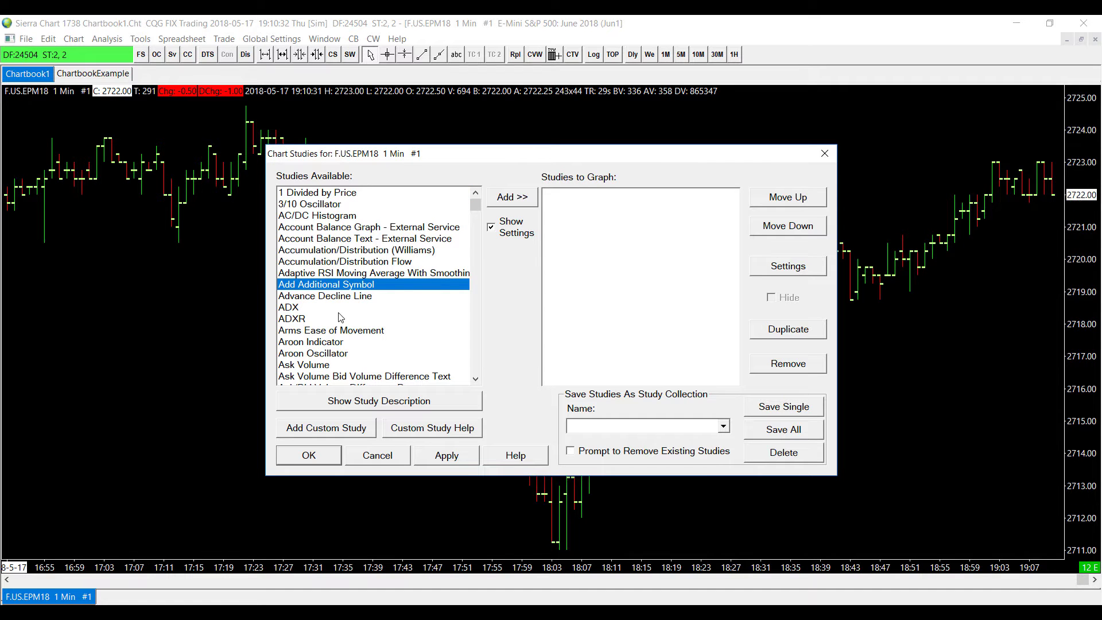
left_click(524, 201)
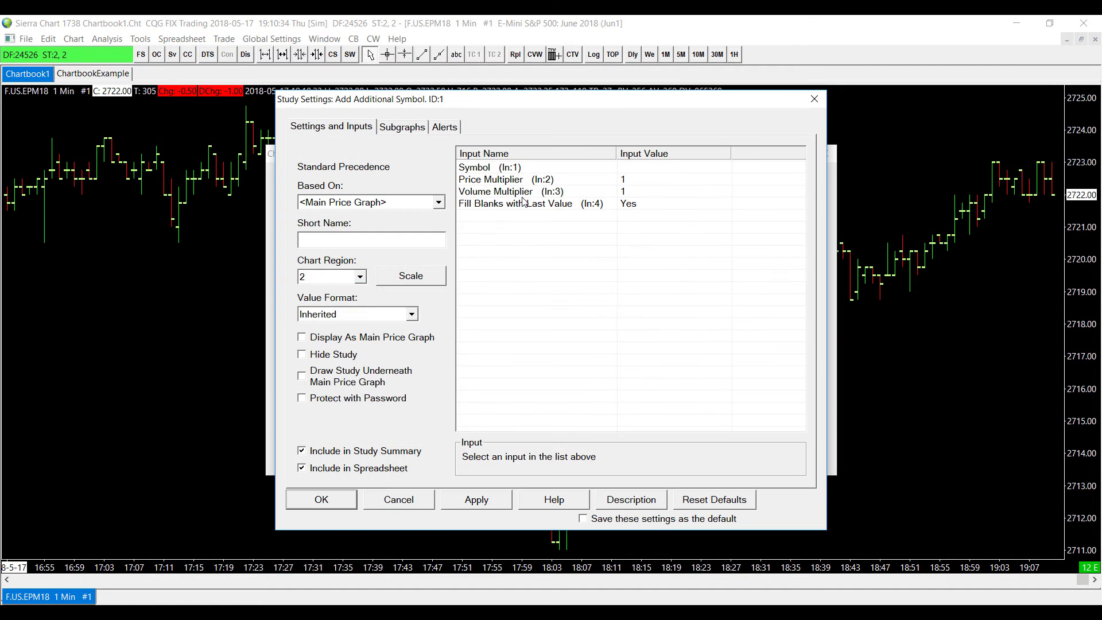
left_click_drag(541, 109, 539, 124)
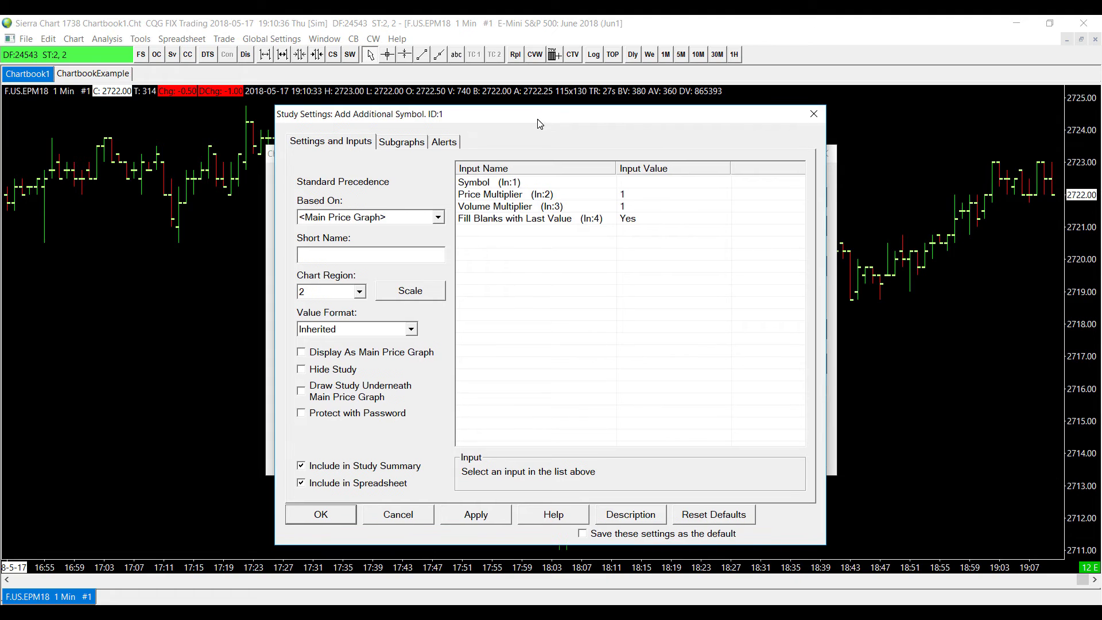
- Set the additional symbol study's Symbol input to F.US.EPU18 from the E-mini S&P 500 futures and apply the study to the chart
left_click(481, 185)
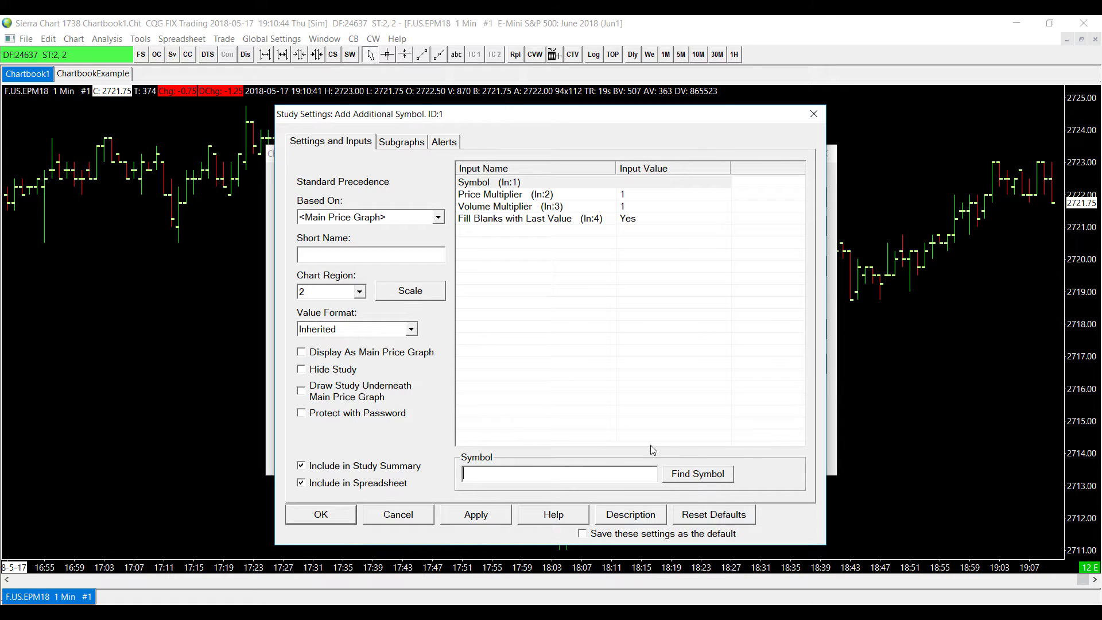
left_click(676, 480)
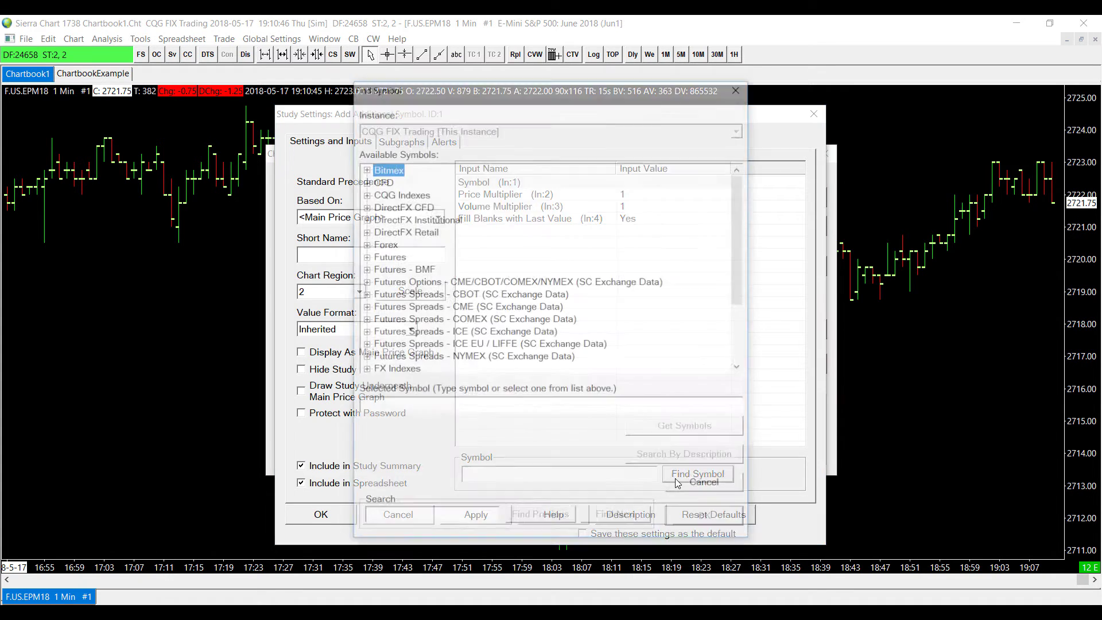
scroll(534, 267, "down", 3)
scroll(506, 282, "up", 2)
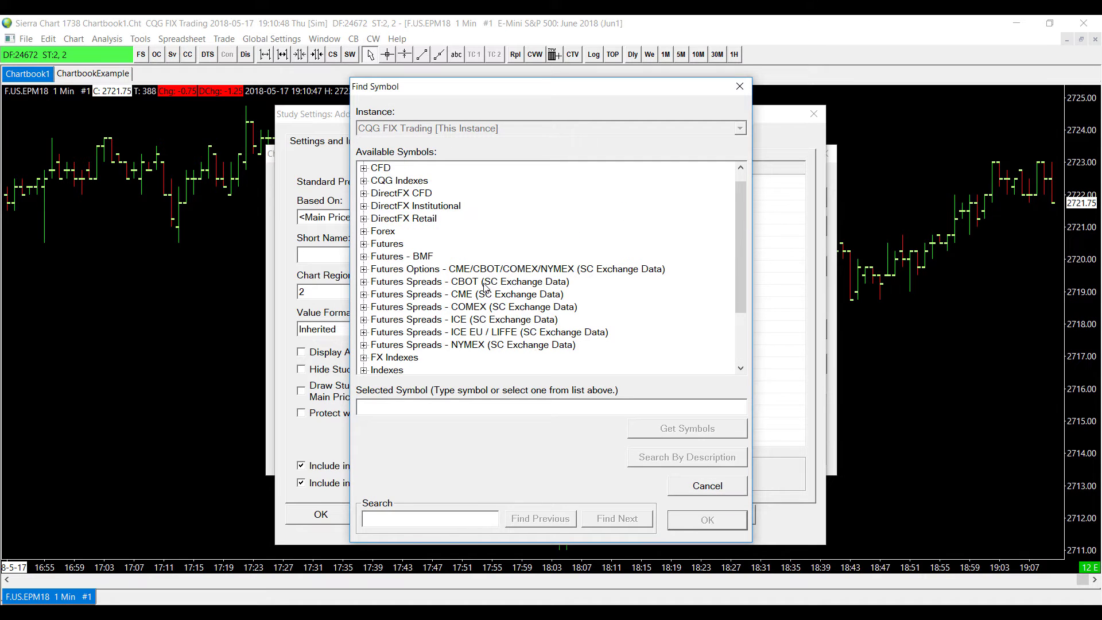
left_click(364, 244)
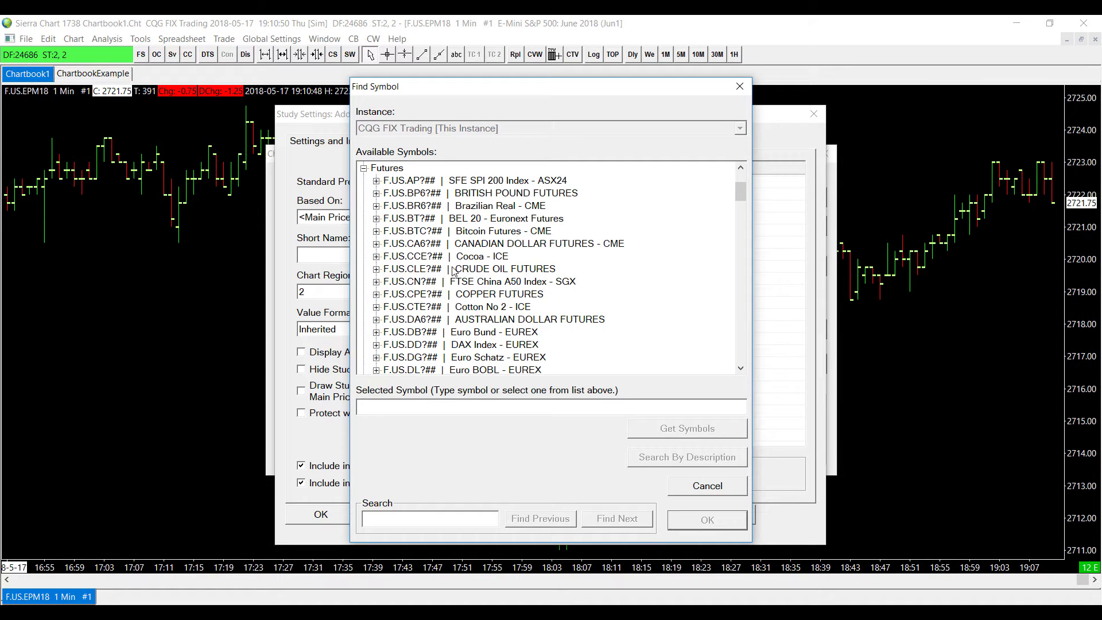
scroll(471, 275, "down", 7)
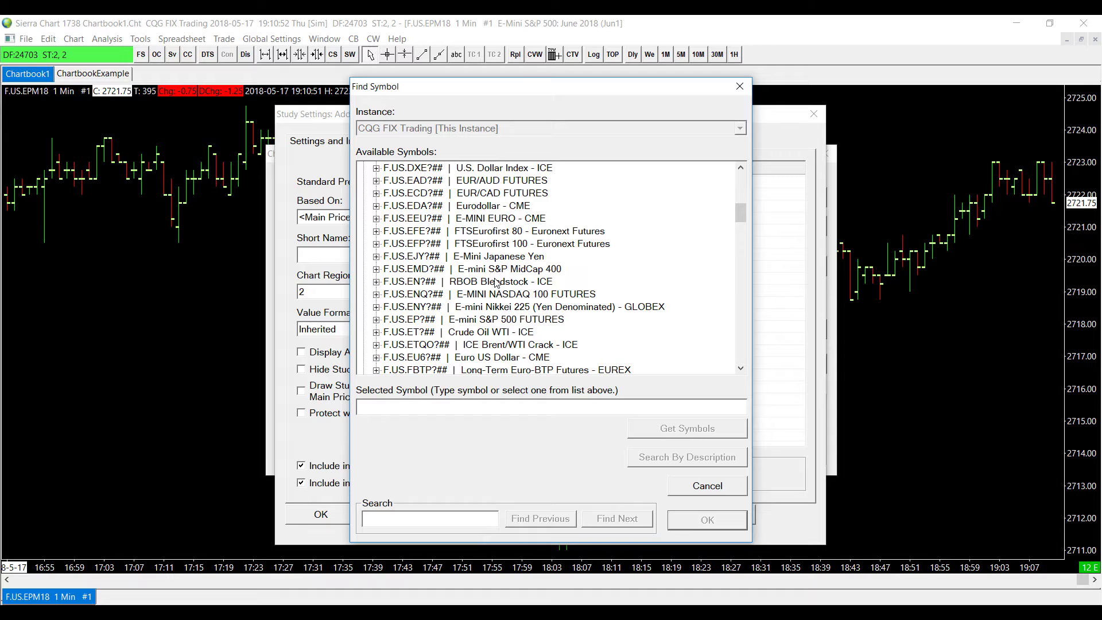
scroll(496, 282, "down", 3)
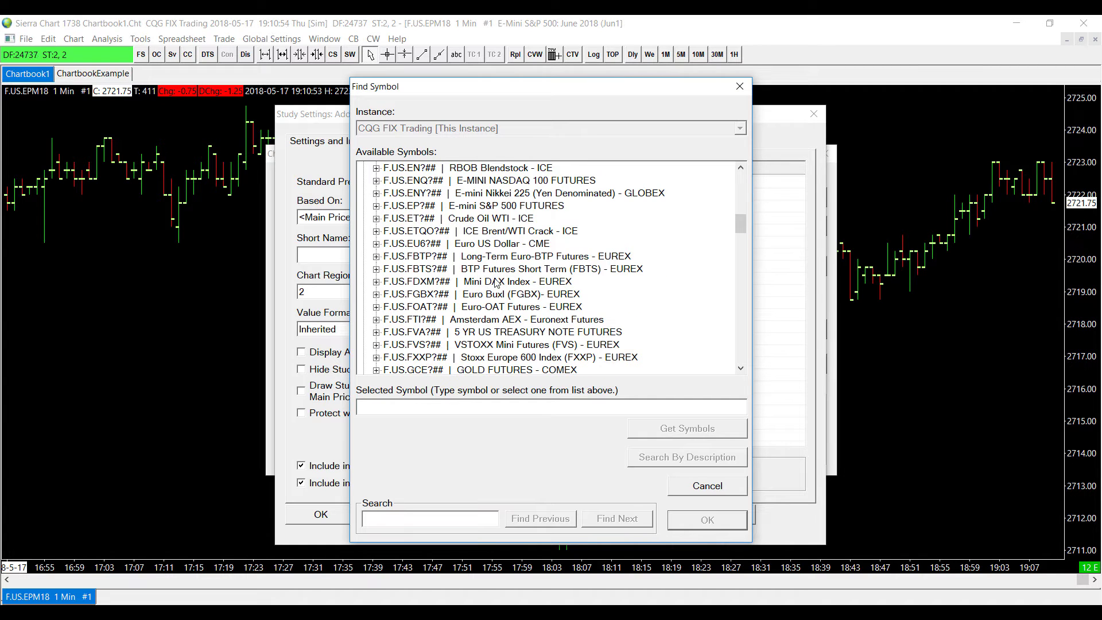
scroll(492, 293, "down", 2)
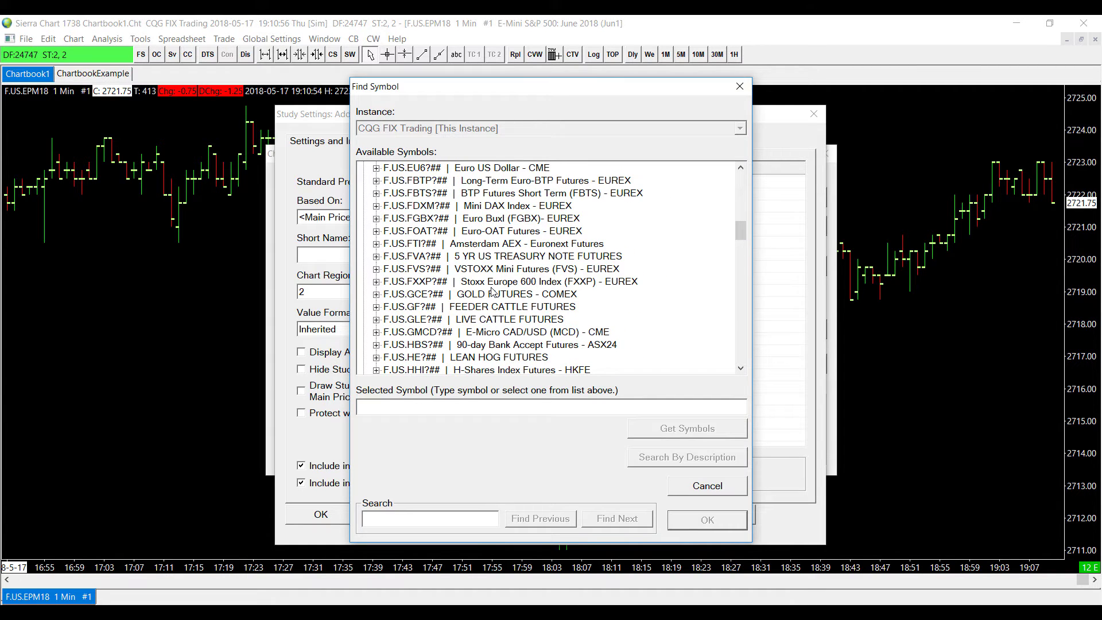
scroll(491, 293, "up", 4)
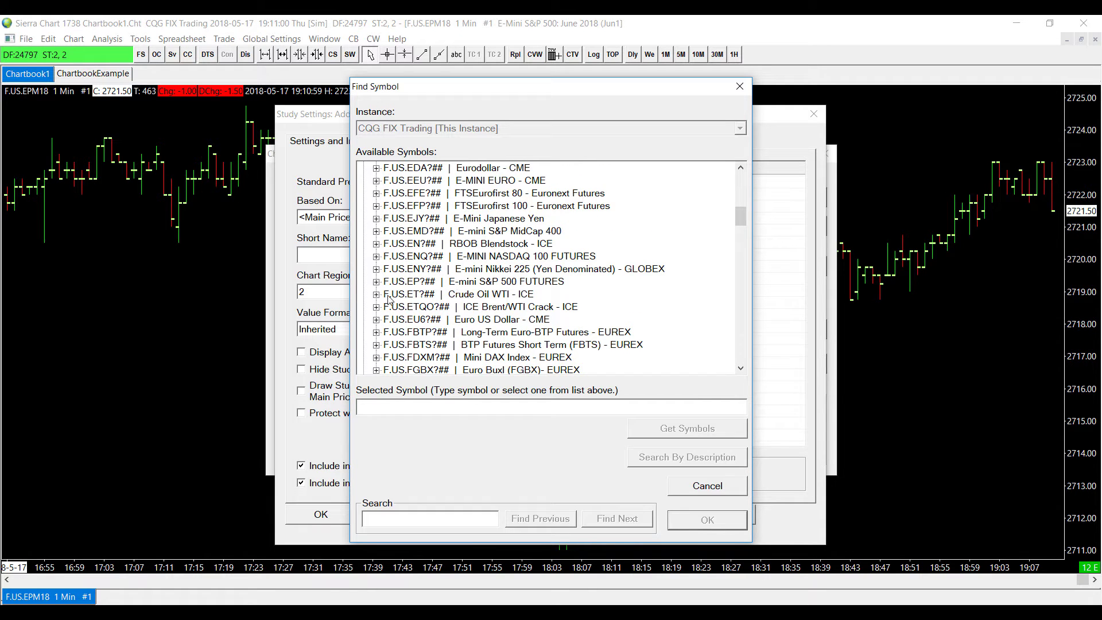
left_click(377, 282)
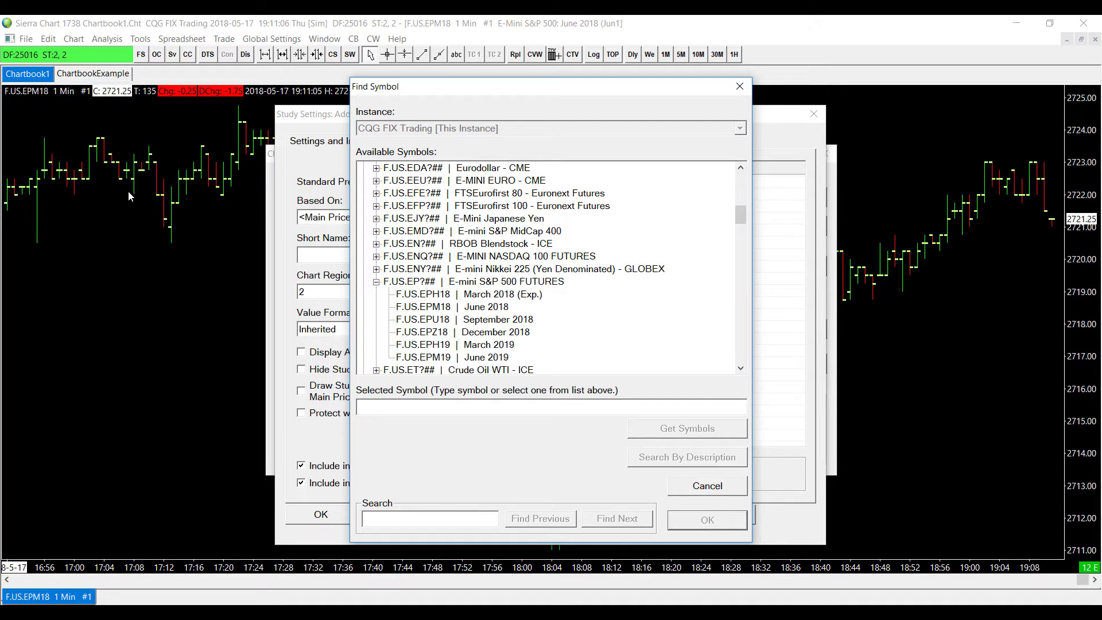
left_click(496, 320)
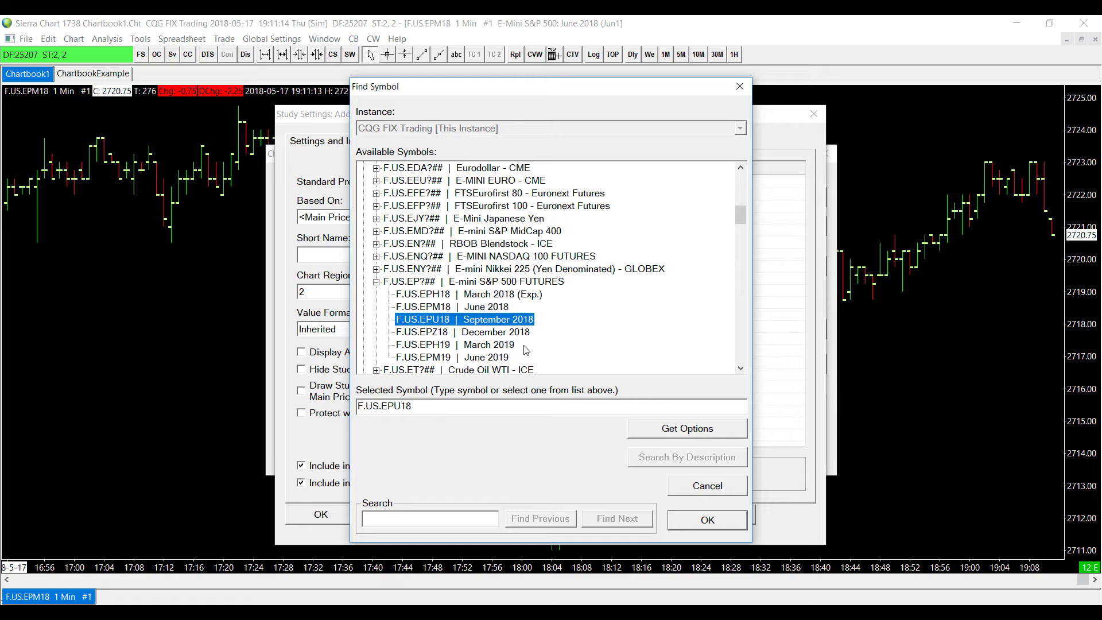
left_click(686, 516)
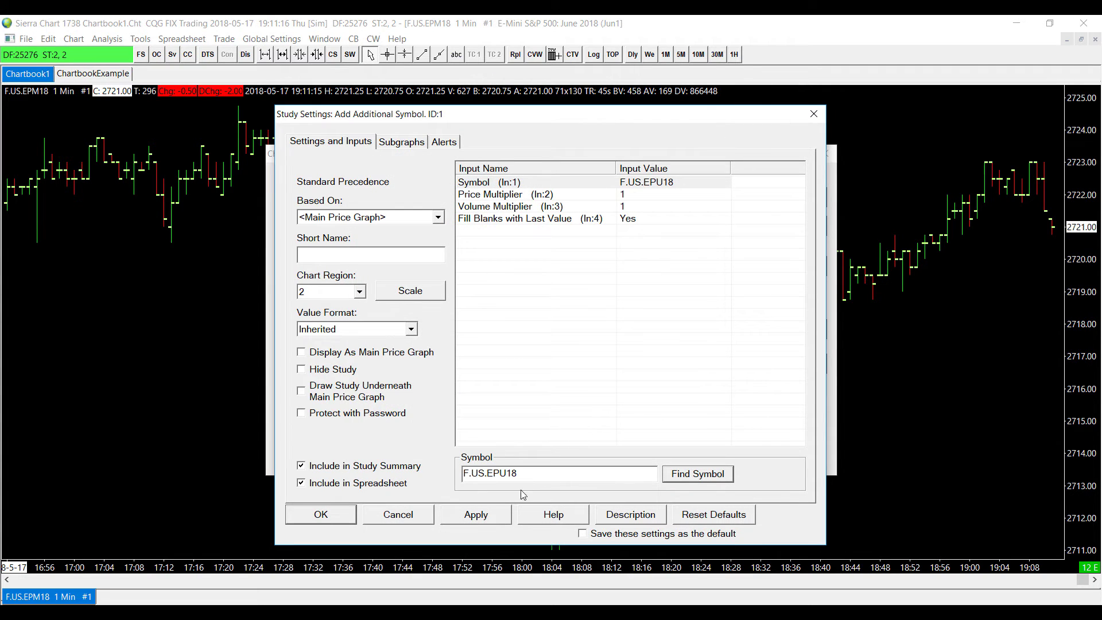
left_click(487, 514)
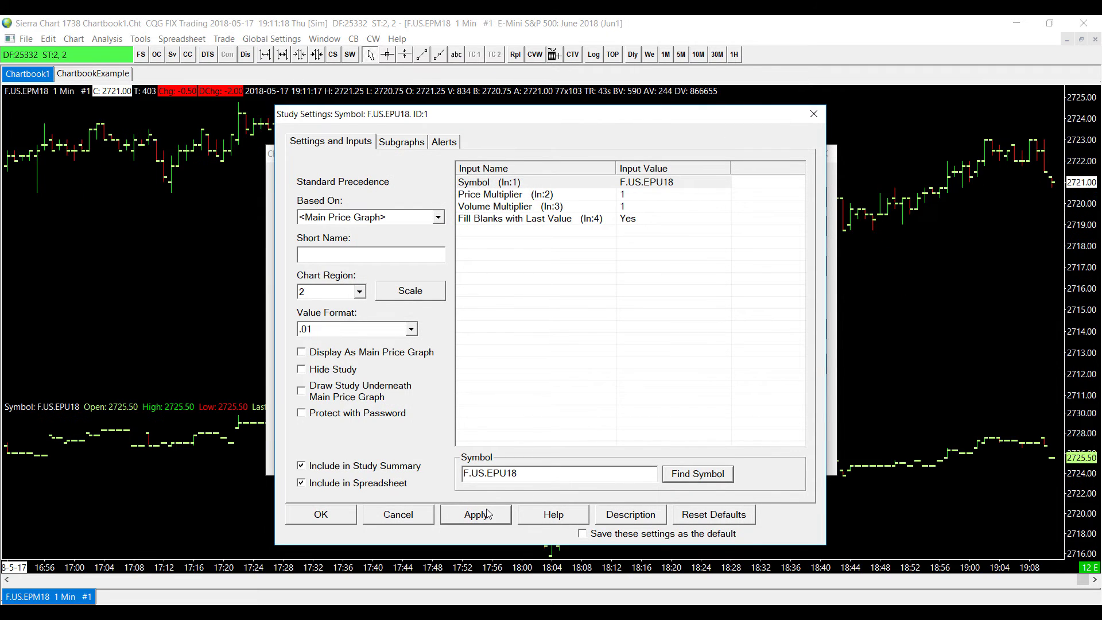
left_click(330, 513)
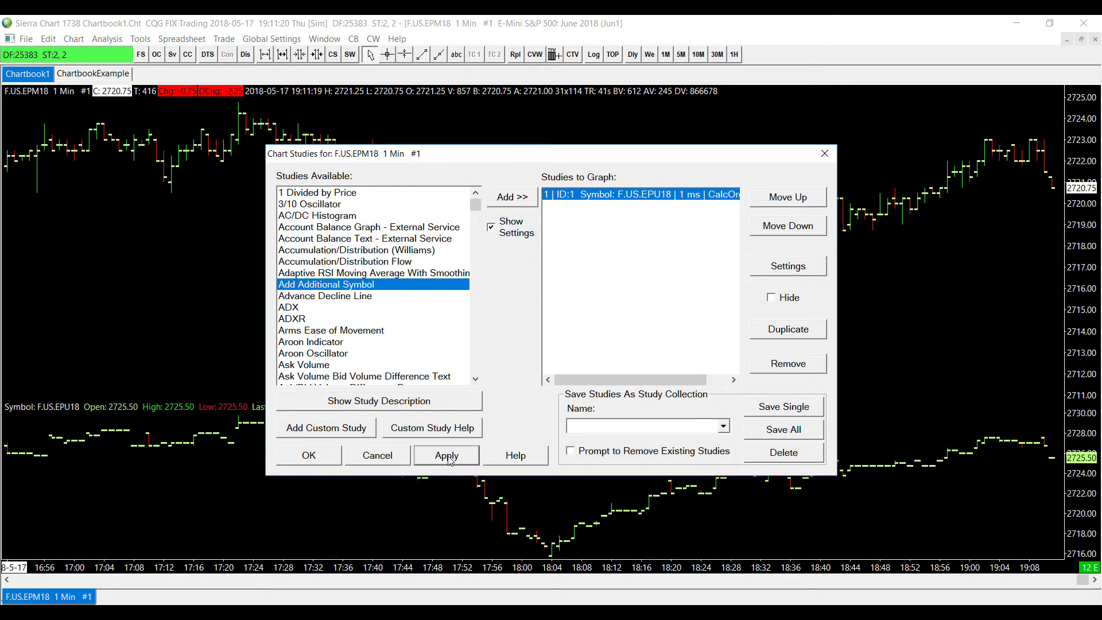
left_click(294, 460)
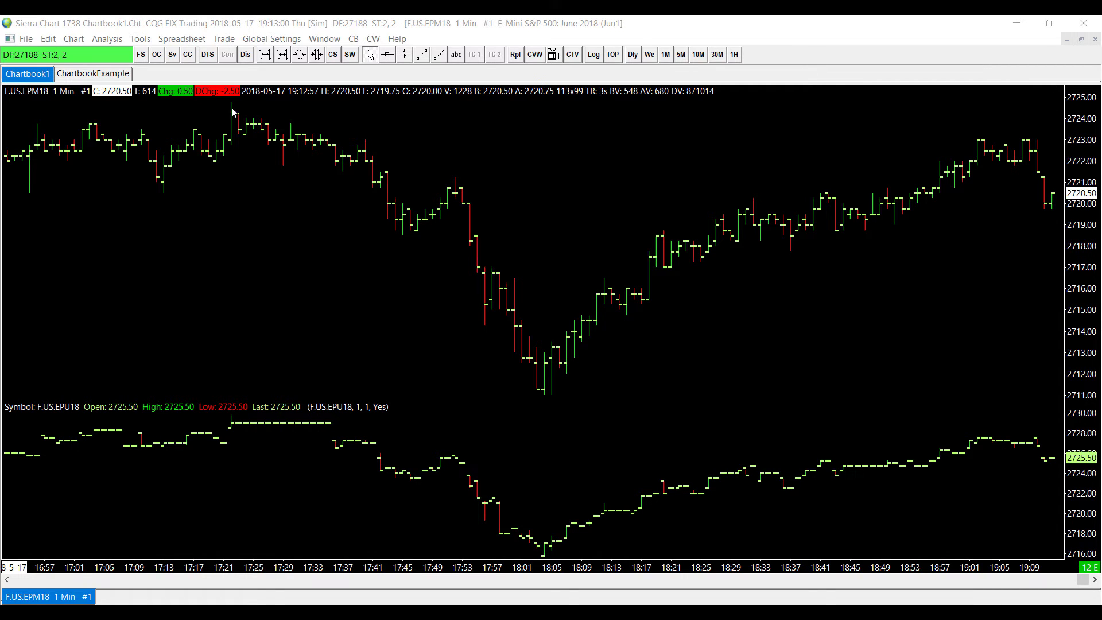
- Remove the F.US.EPU18 additional symbol study from the F.US.EPM18 chart
left_click(99, 39)
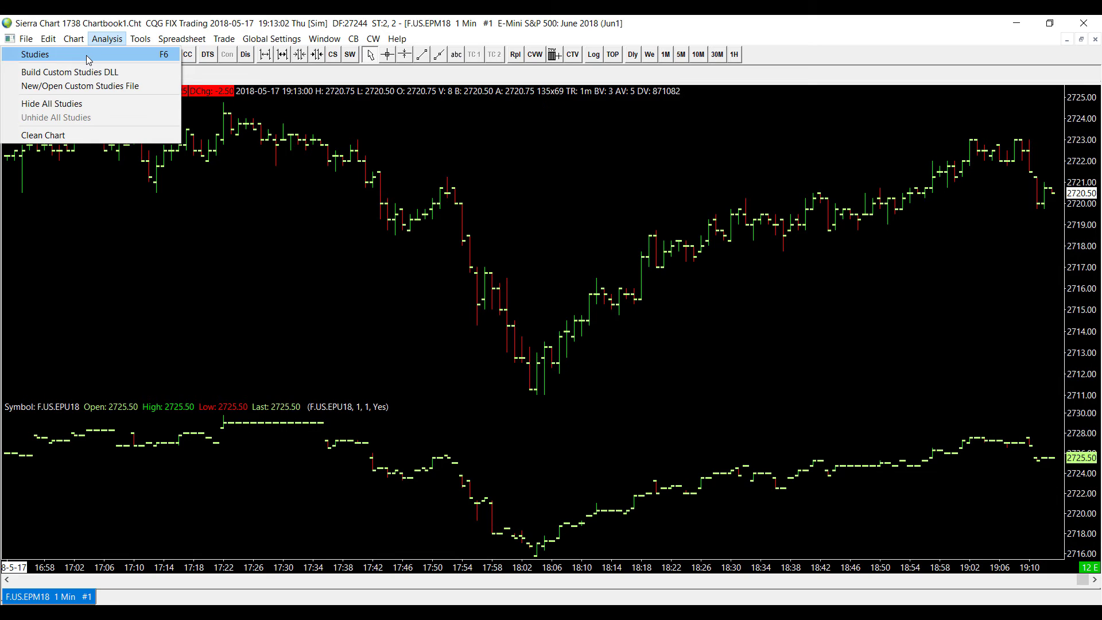
left_click(86, 55)
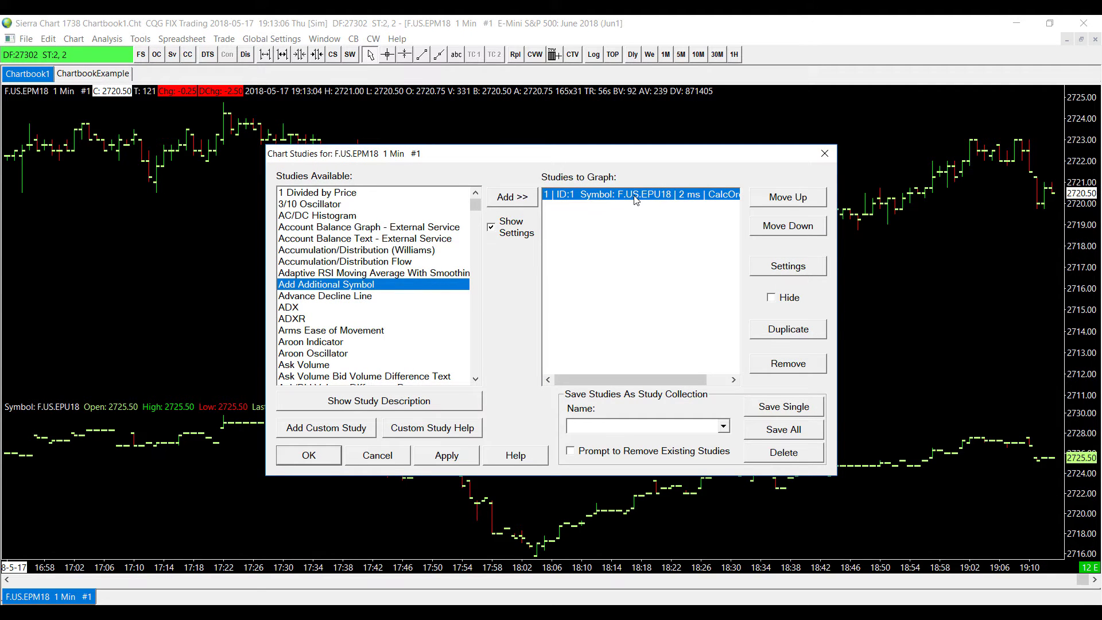
left_click(795, 365)
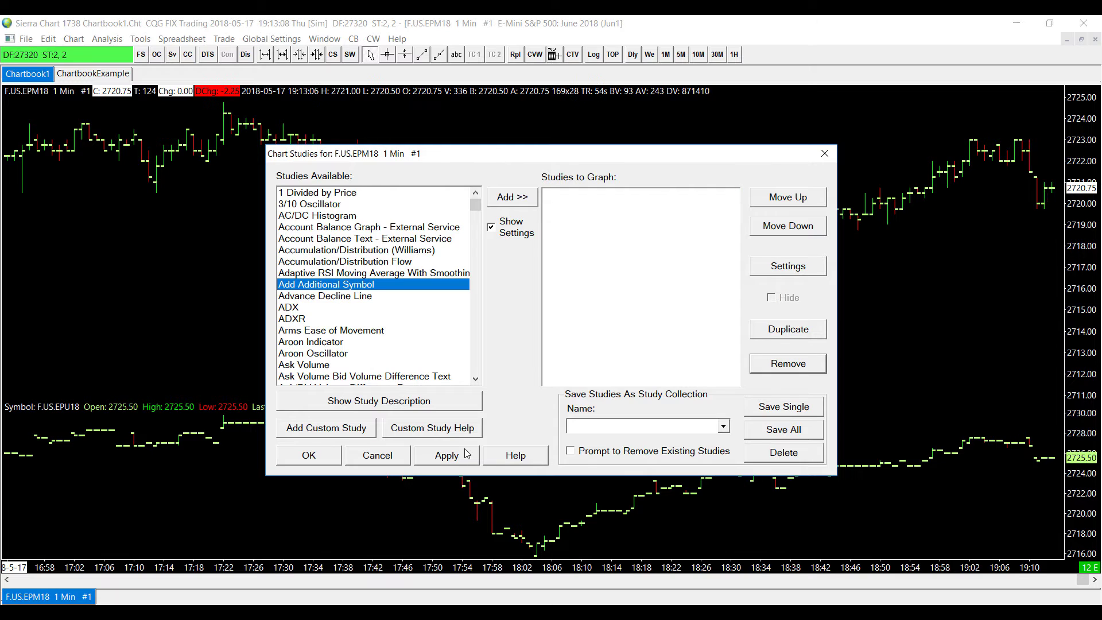
left_click(332, 458)
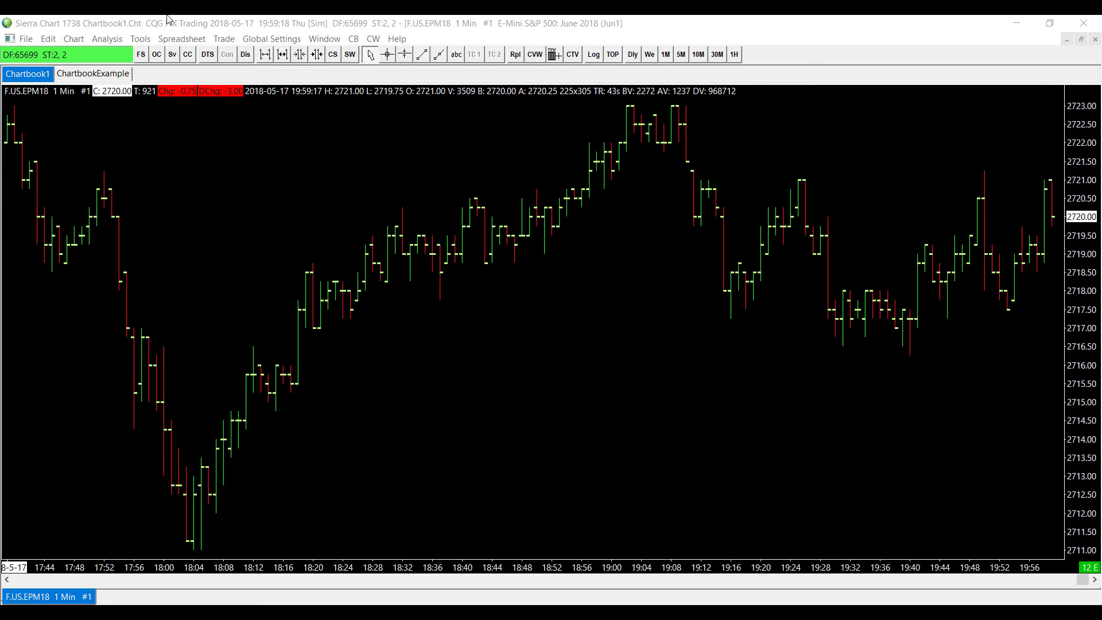
- Turn on Chart Trade Mode for the F.US.EPM18 chart and set the trade quantity to 10
left_click(225, 39)
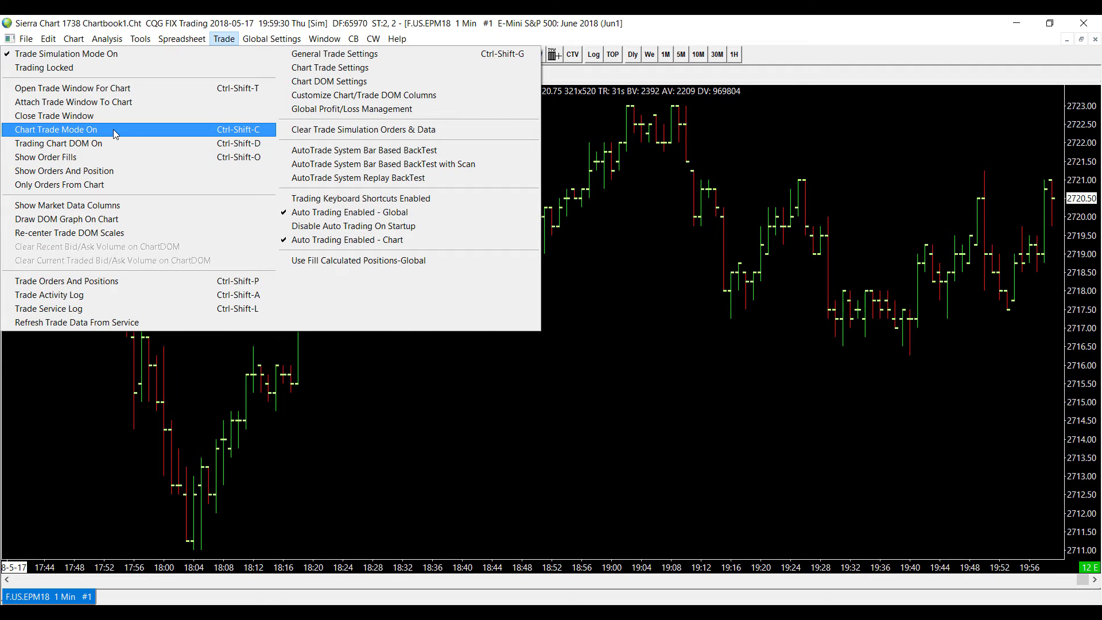
left_click(113, 129)
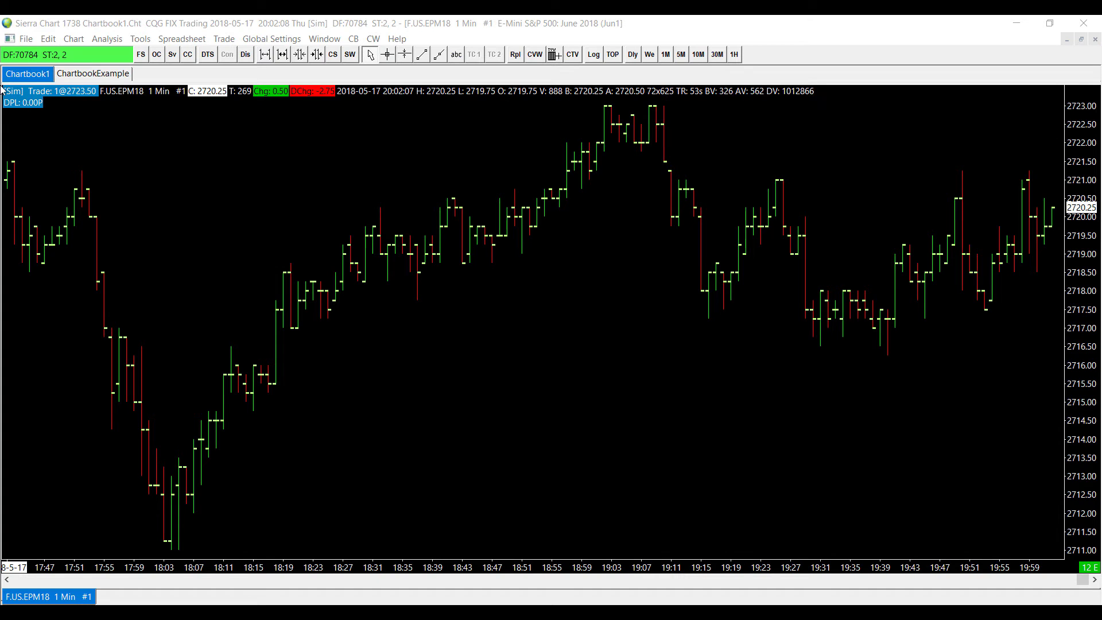
left_click(37, 97)
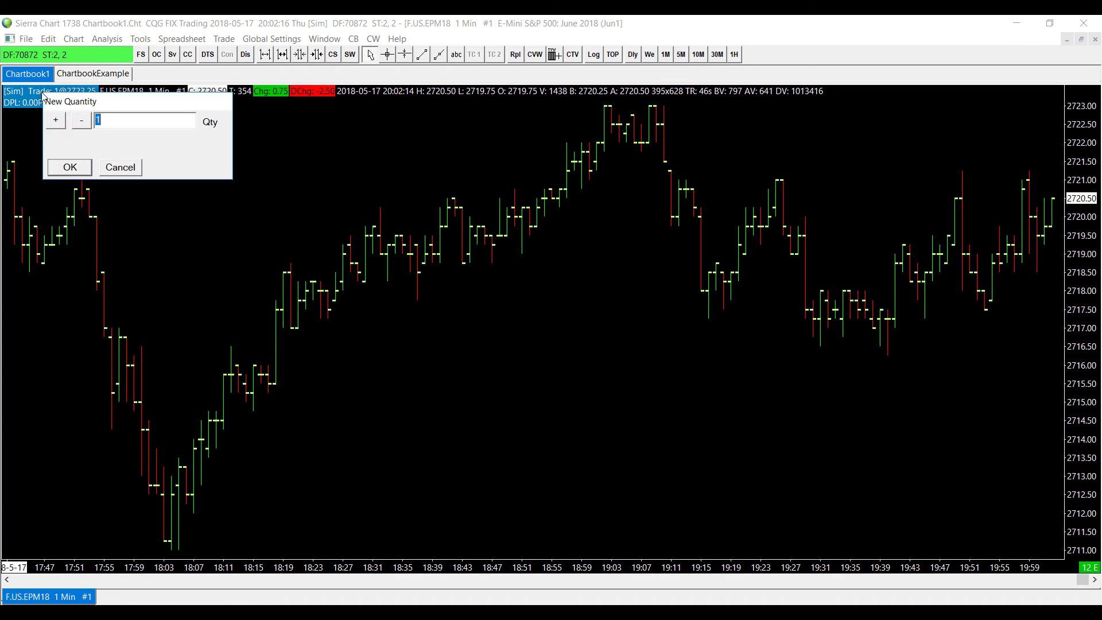
left_click(57, 122)
left_click(57, 122)
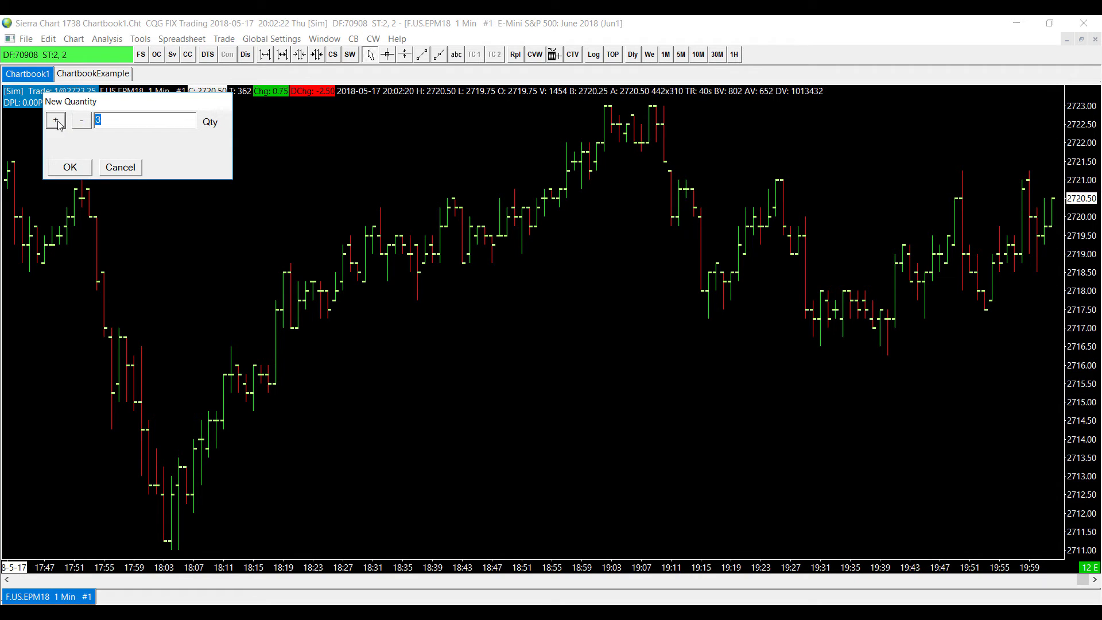
left_click(58, 122)
left_click(82, 123)
left_click(84, 125)
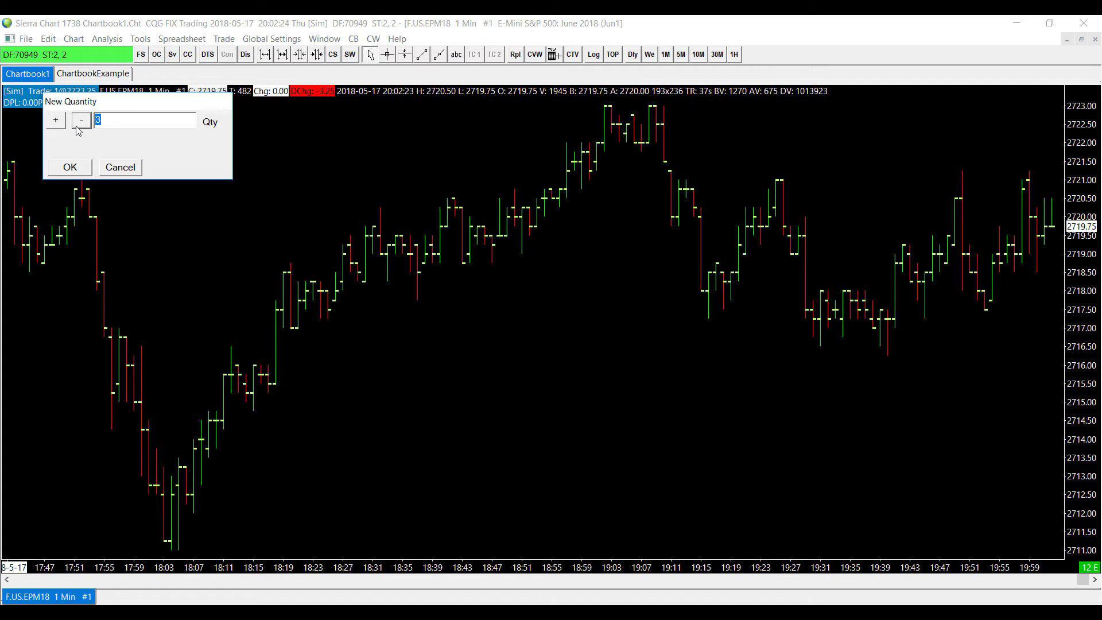
left_click(110, 125)
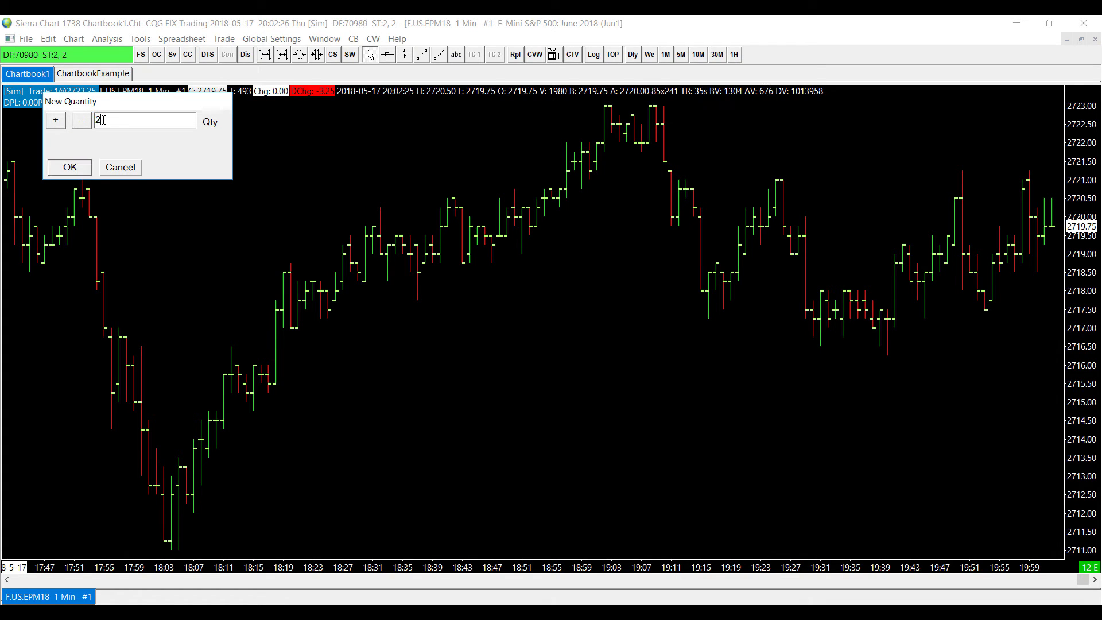
key("BackSpace")
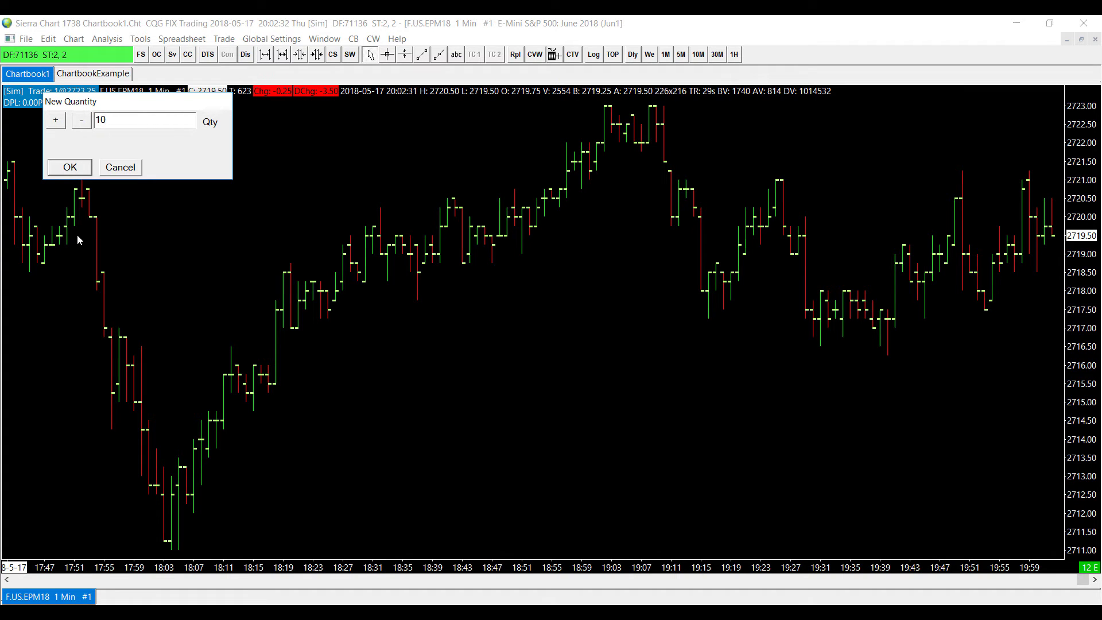
left_click(78, 174)
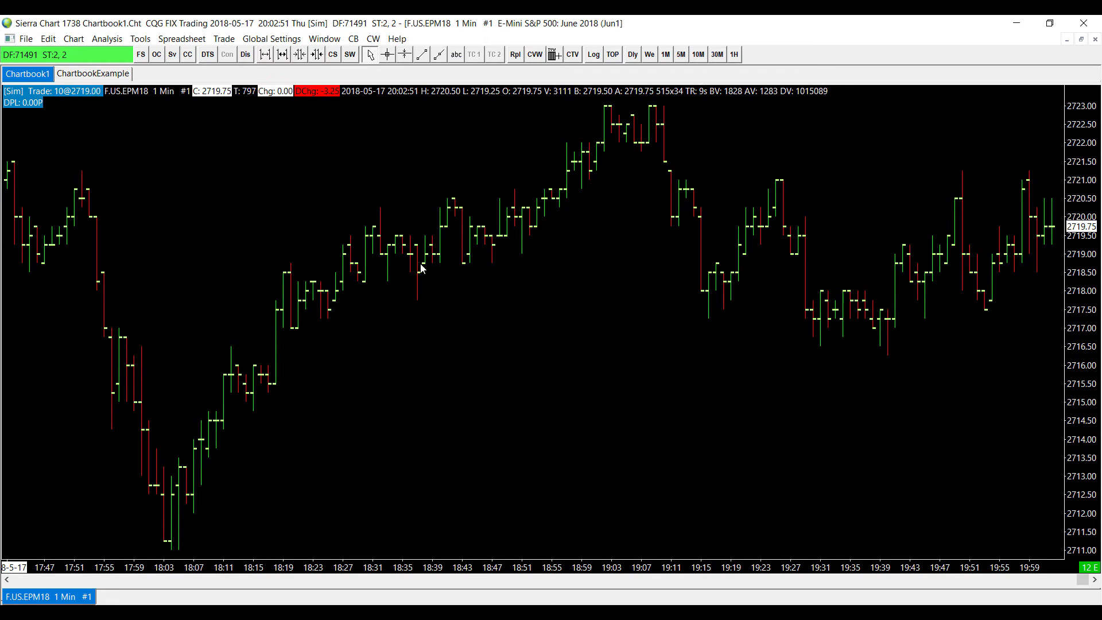
- Review the order commands offered at different price levels on the chart, and switch to the Chart Values/Crosshair tool
right_click(522, 215)
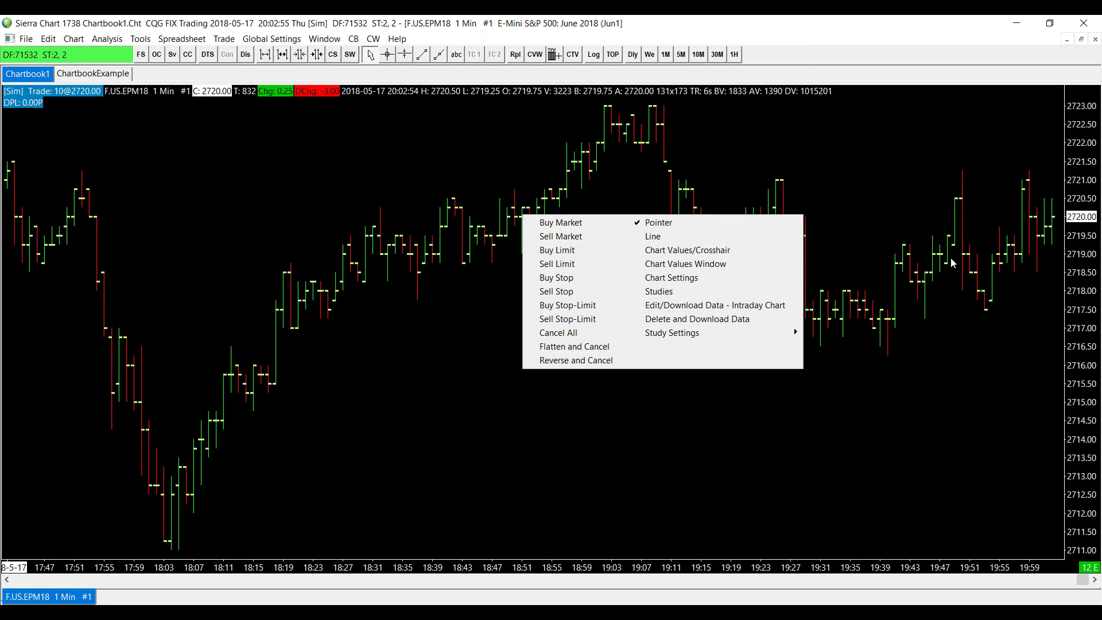
left_click(1011, 233)
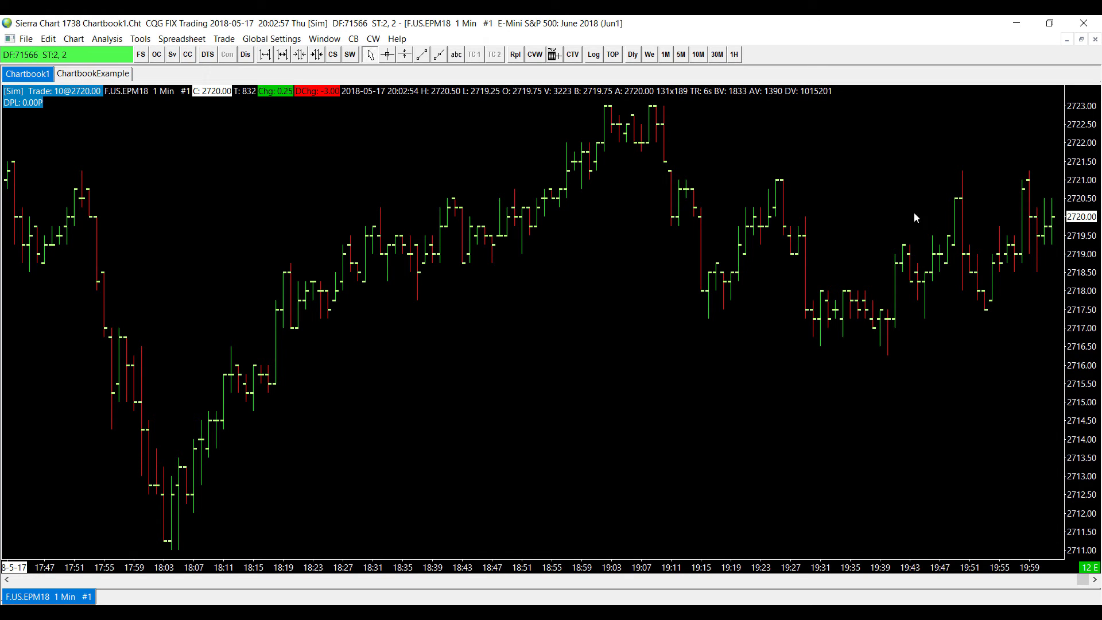
right_click(821, 158)
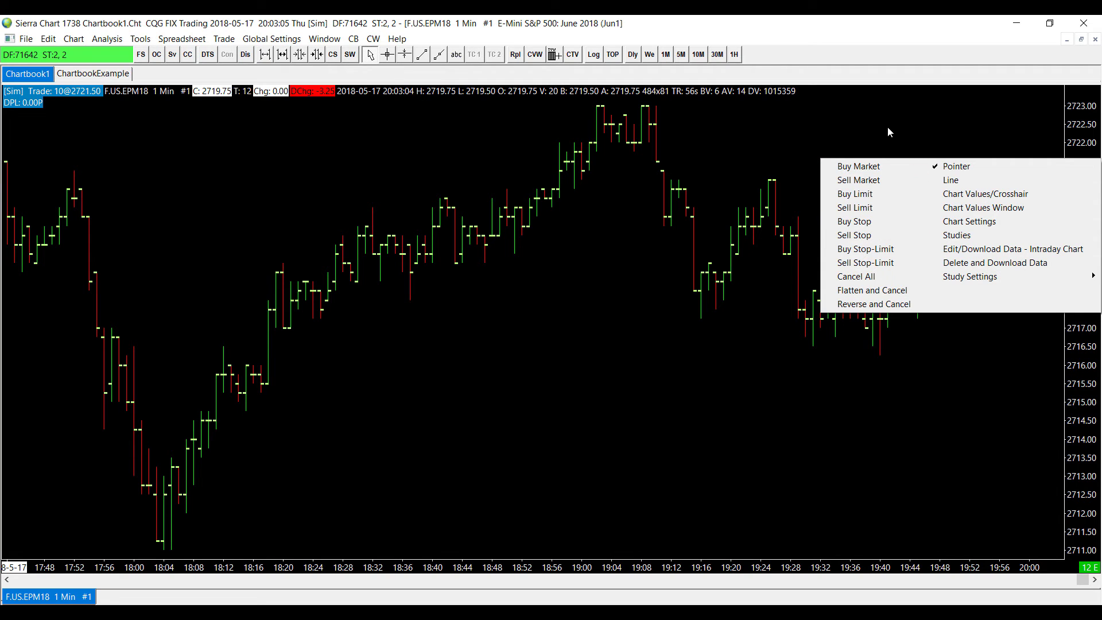
right_click(838, 372)
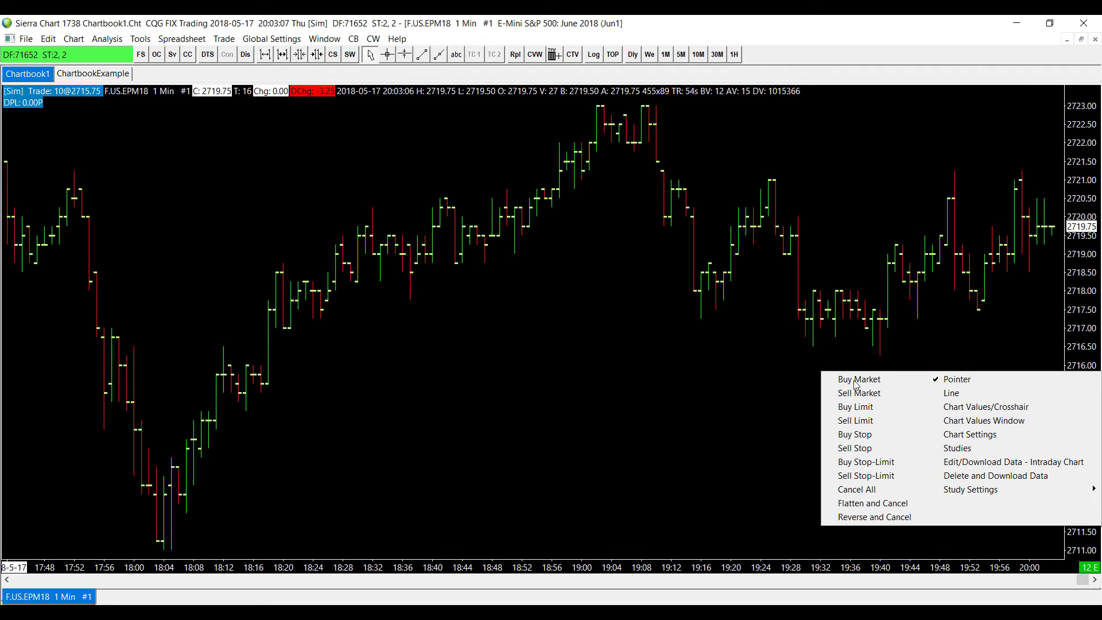
left_click(974, 410)
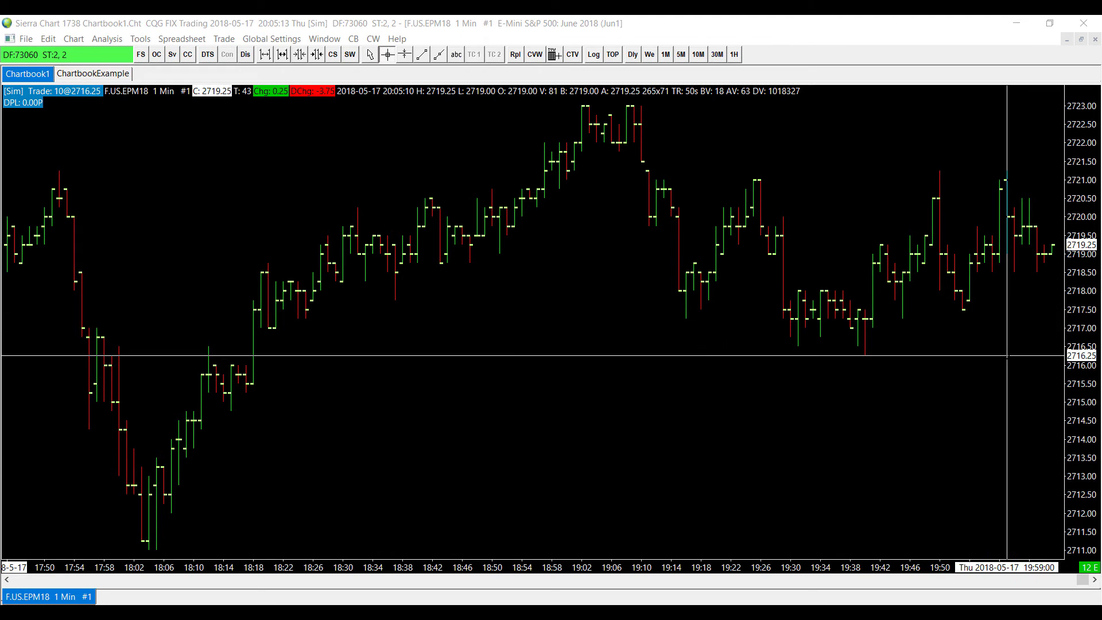
- Try a simulated sell stop-limit order at 2721.75 and a buy stop-limit order at 2714.25 from the chart
right_click(992, 282)
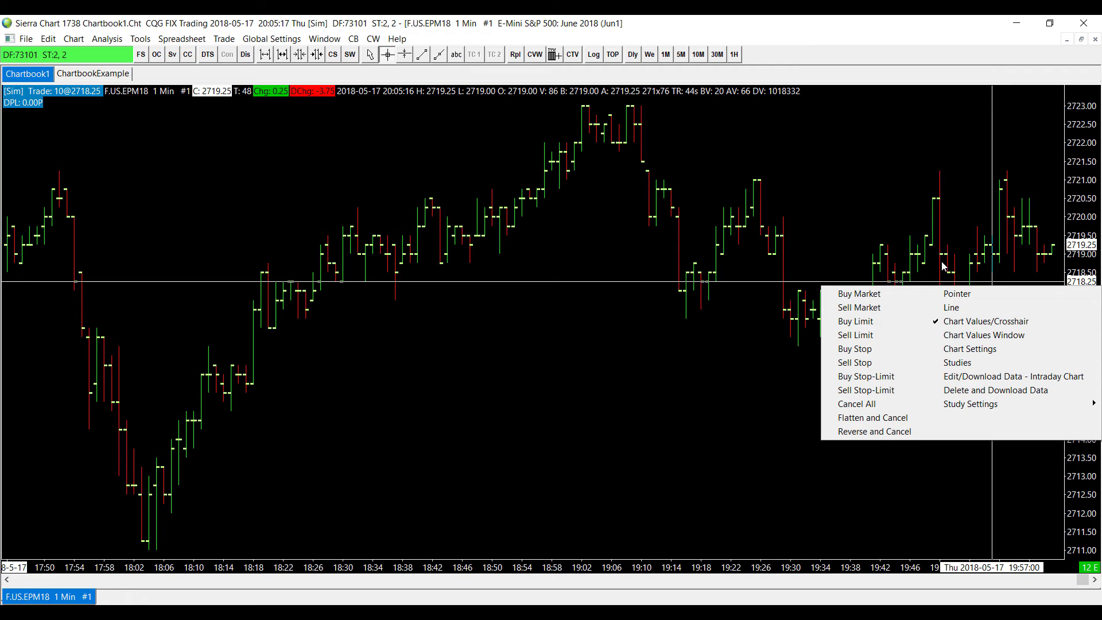
left_click(879, 204)
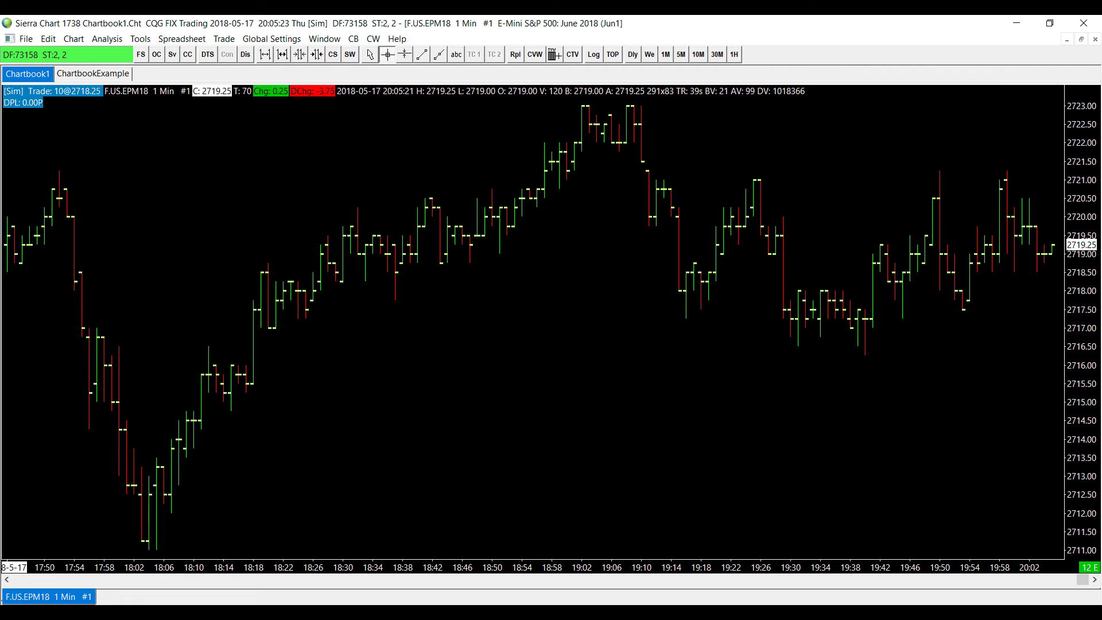
right_click(1029, 152)
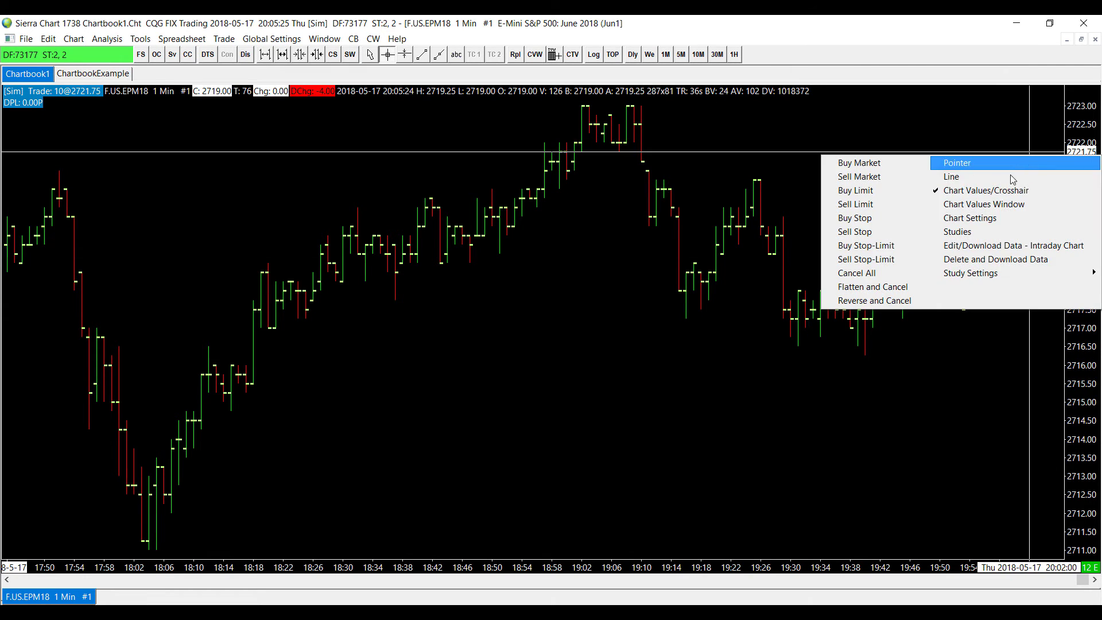
left_click(884, 261)
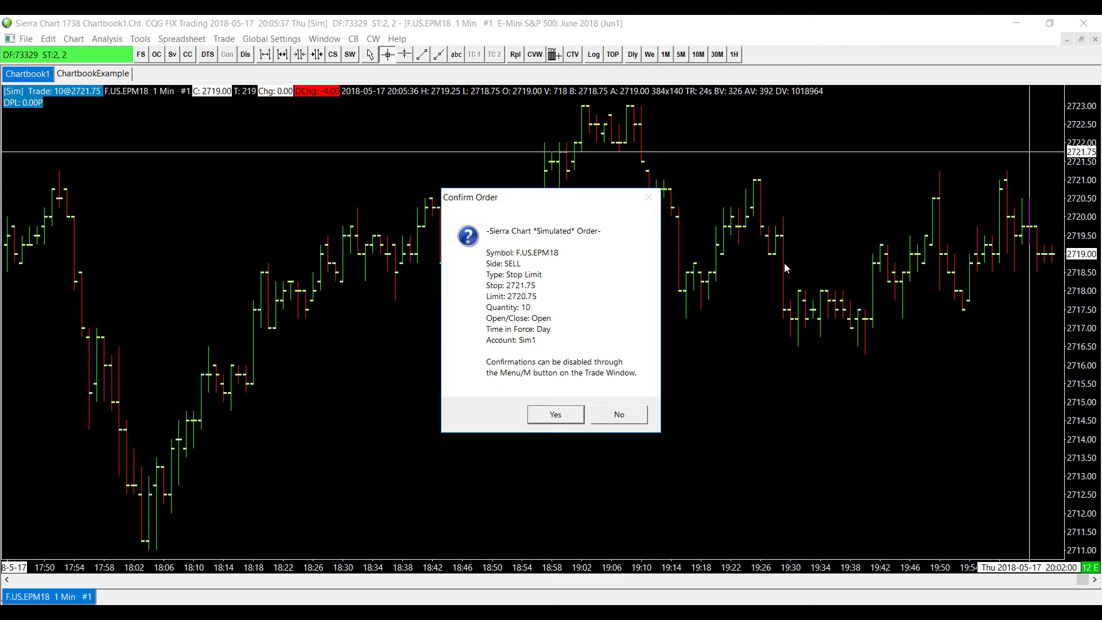
left_click(618, 415)
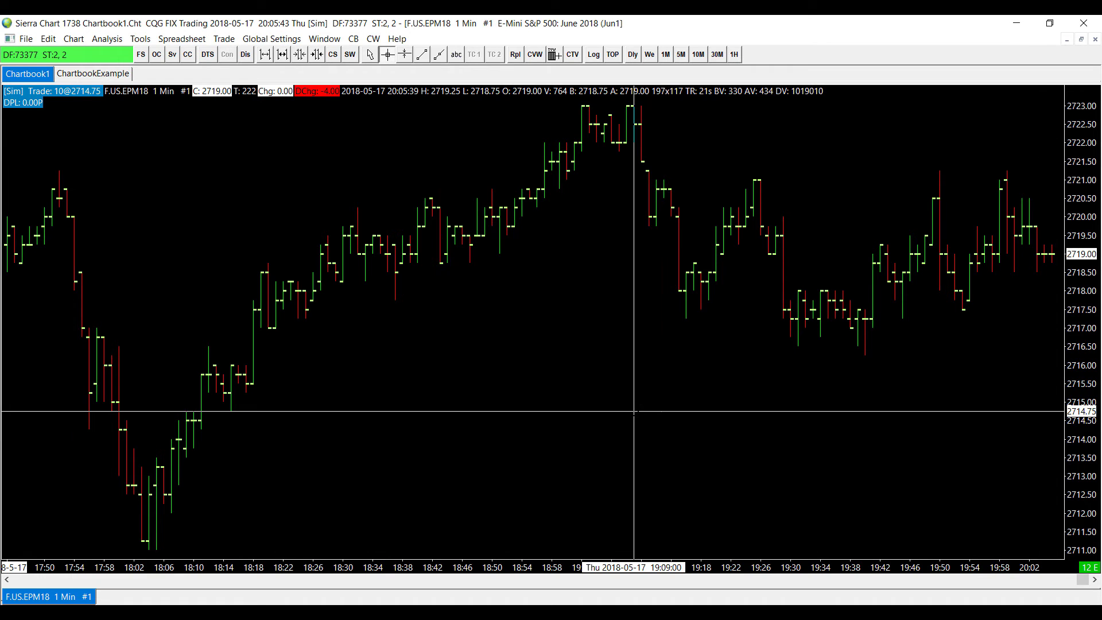
right_click(1009, 427)
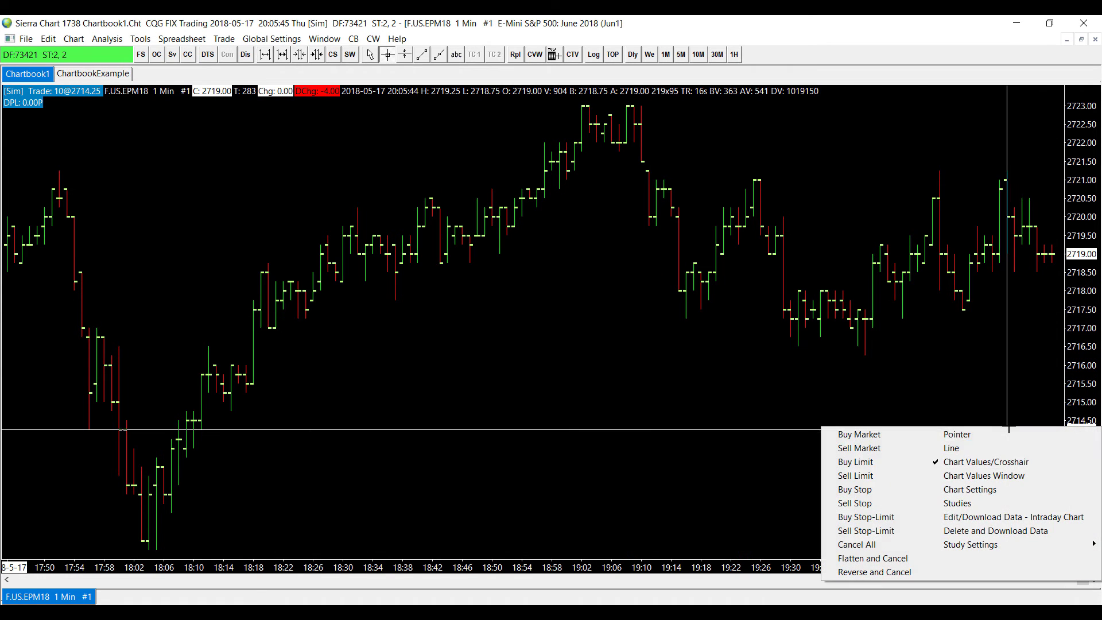
left_click(865, 518)
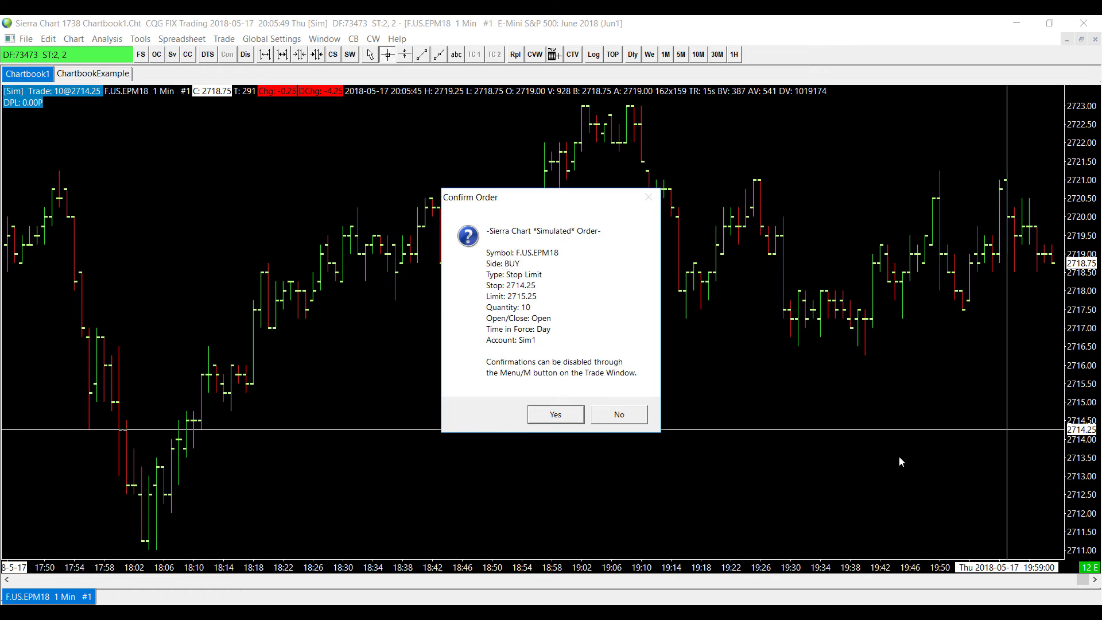
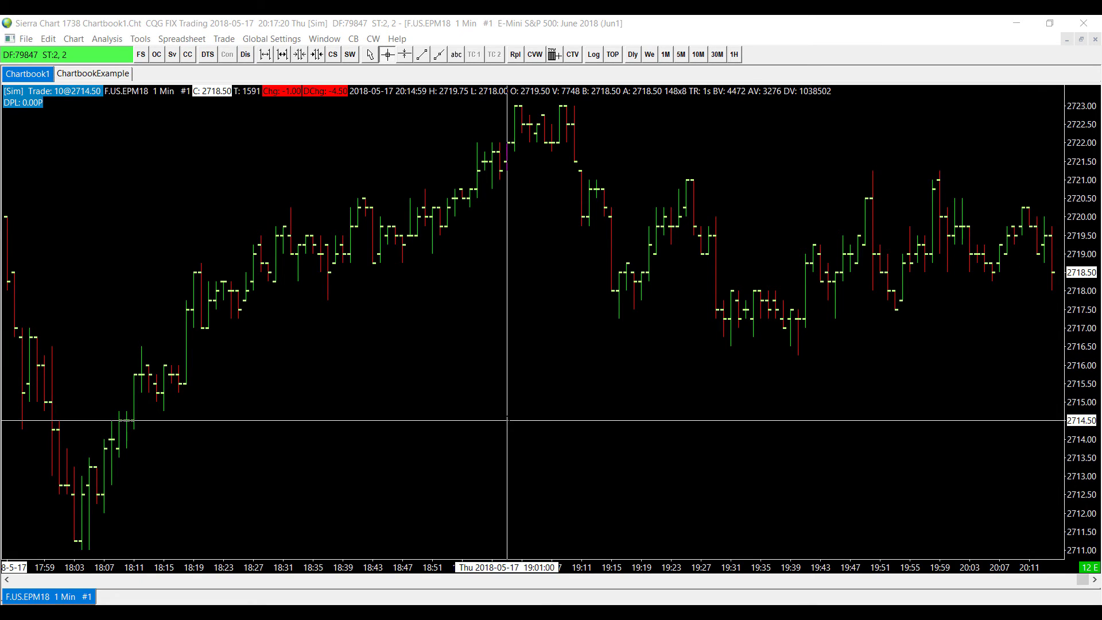
- Attach the Trade Window to the F.US.EPM18 chart, try its quantity presets and choose a trade quantity of 1
left_click(224, 40)
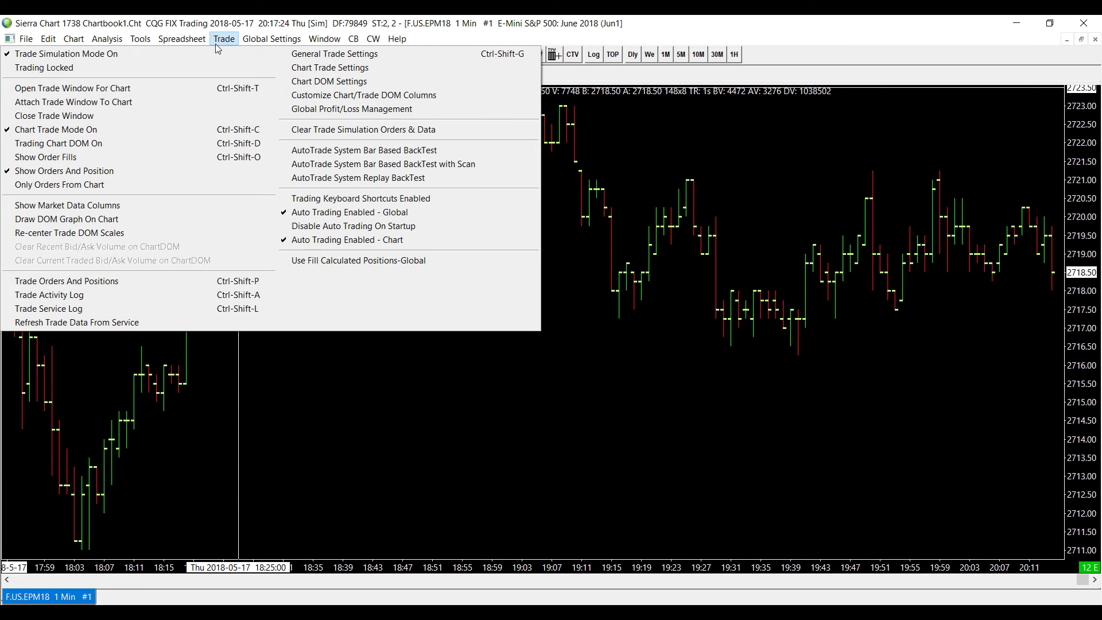
left_click(156, 101)
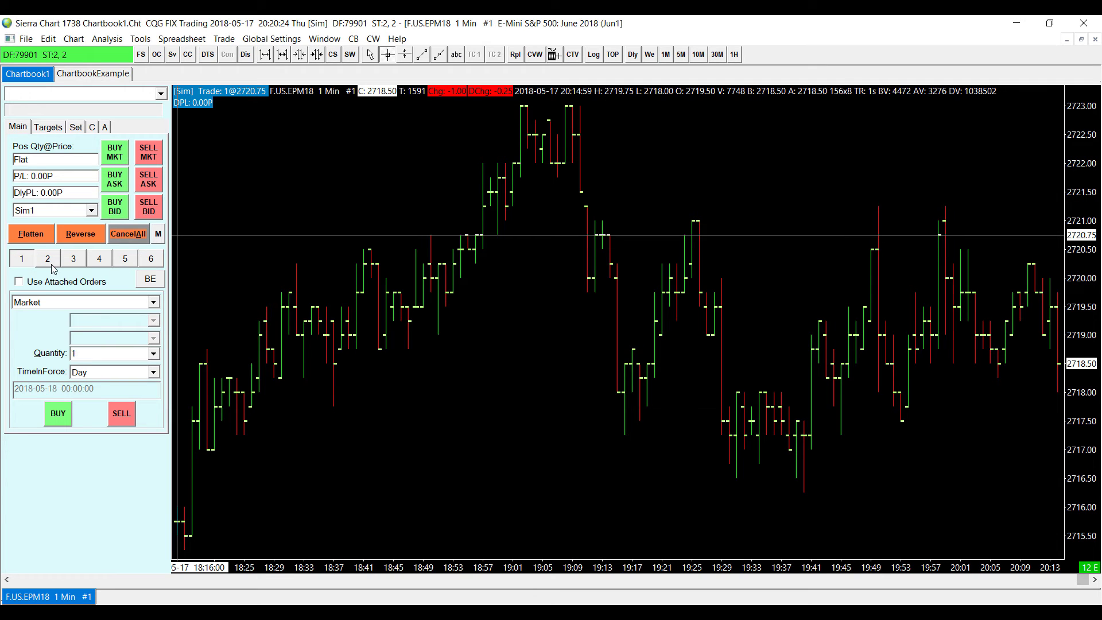
left_click(95, 262)
left_click(27, 261)
left_click(155, 355)
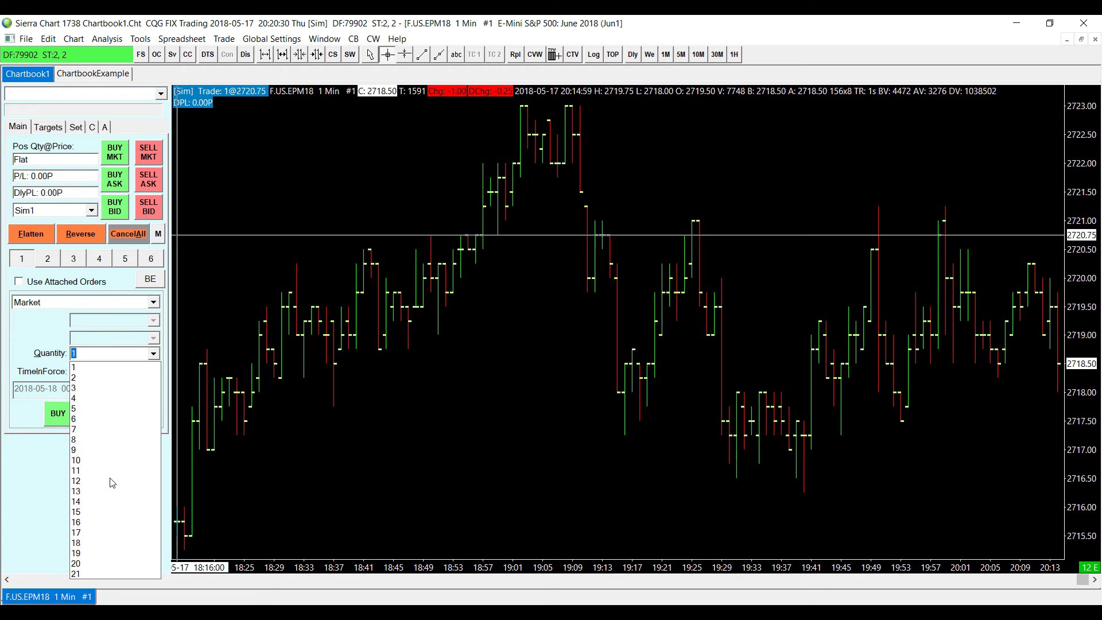
left_click(88, 353)
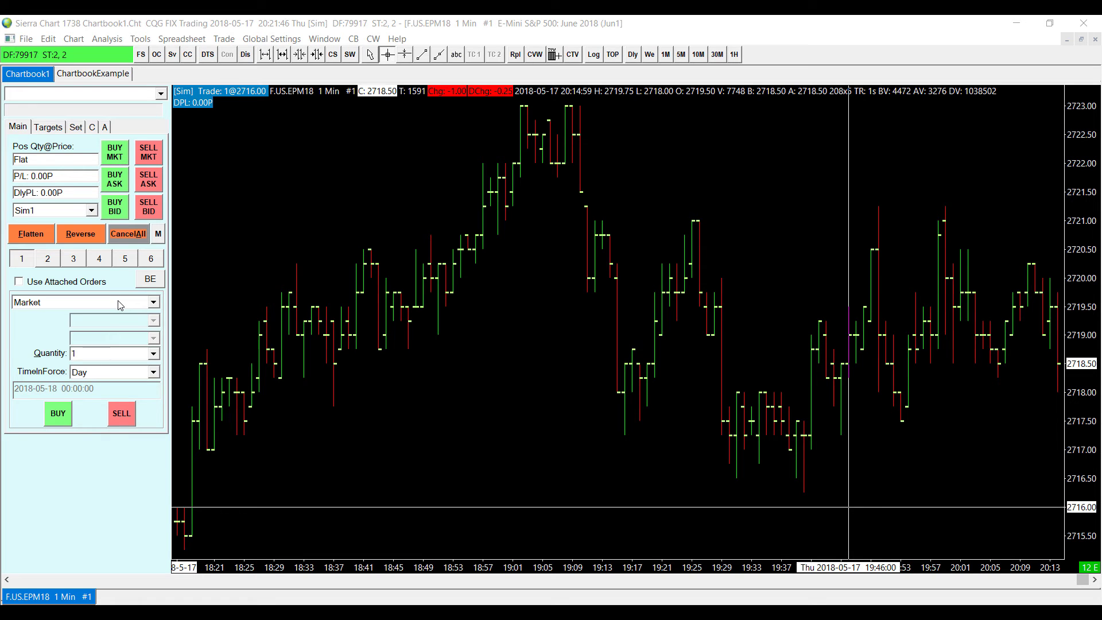
- Review the order types offered in the attached Trade Window, leaving Market selected
left_click(120, 304)
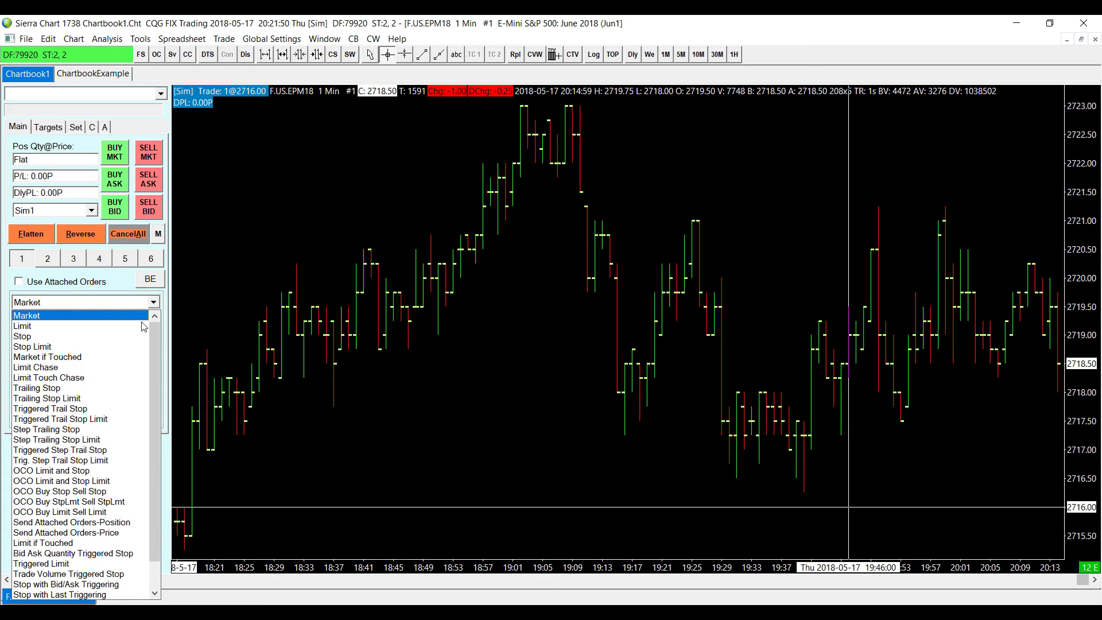
scroll(106, 400, "down", 1)
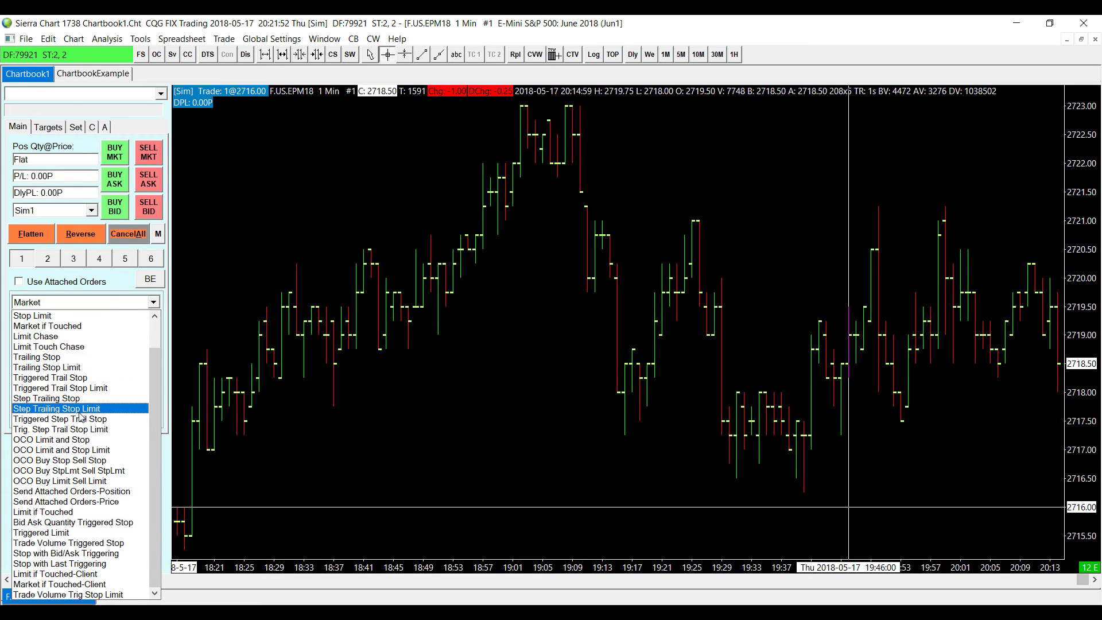
scroll(91, 336, "up", 1)
left_click(106, 291)
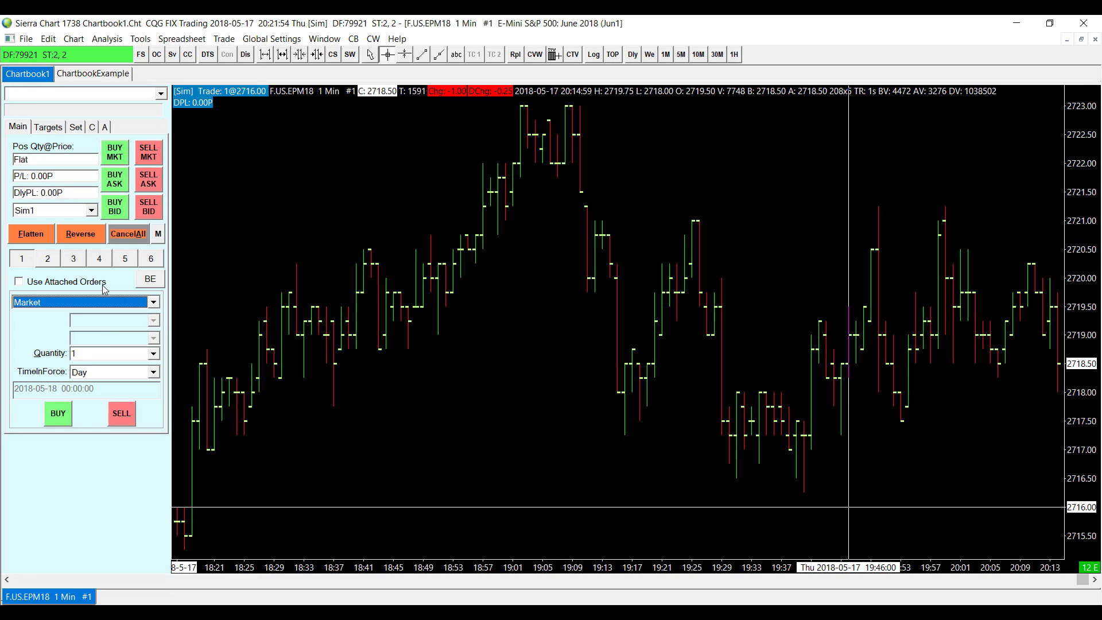
- Examine the Trade Window's target, offset and quantity settings, compact trading controls, and timed flatten and spread order options
left_click(41, 127)
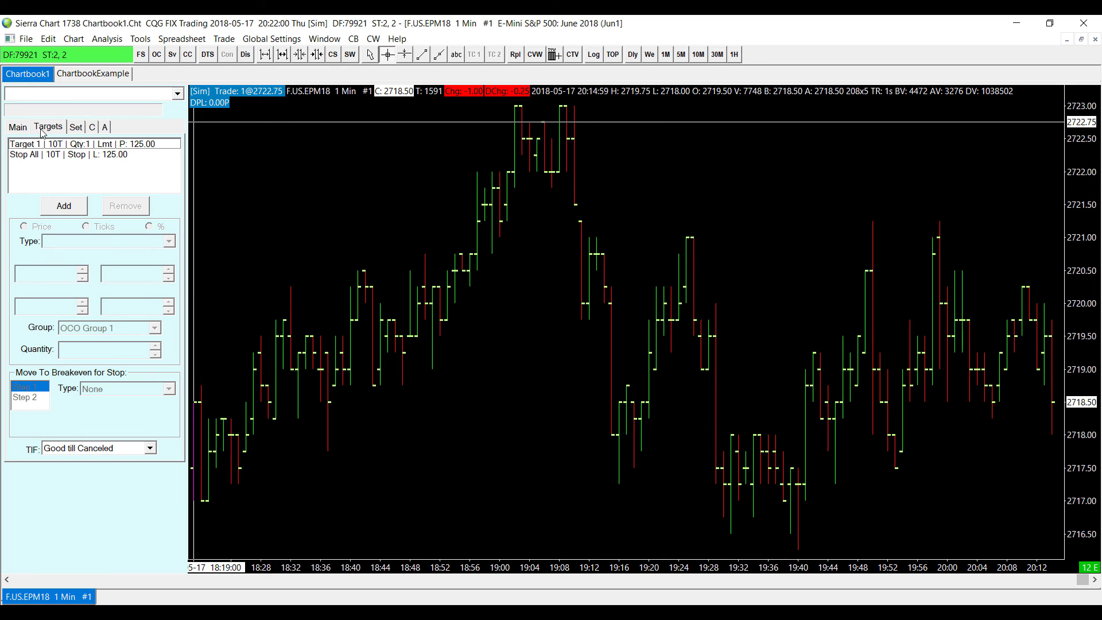
left_click(79, 132)
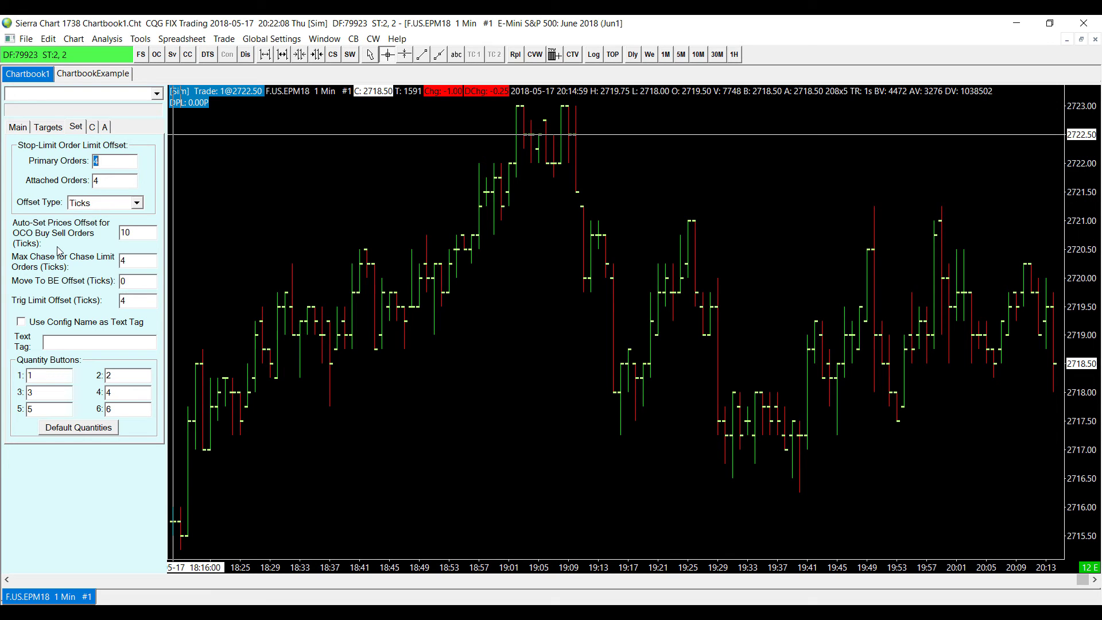
left_click(92, 127)
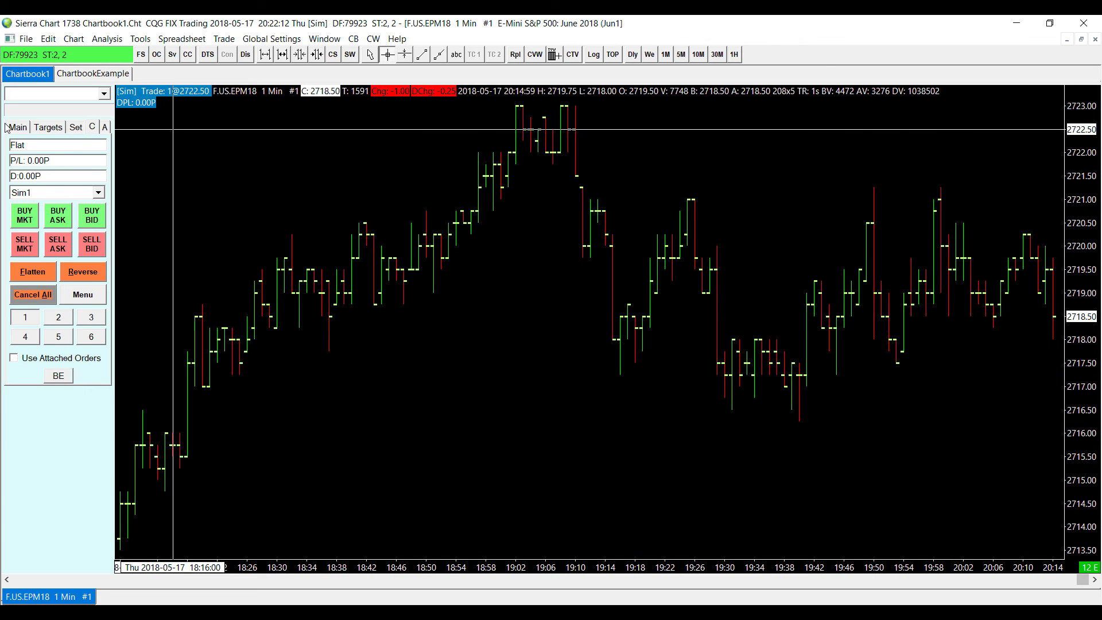
left_click(105, 127)
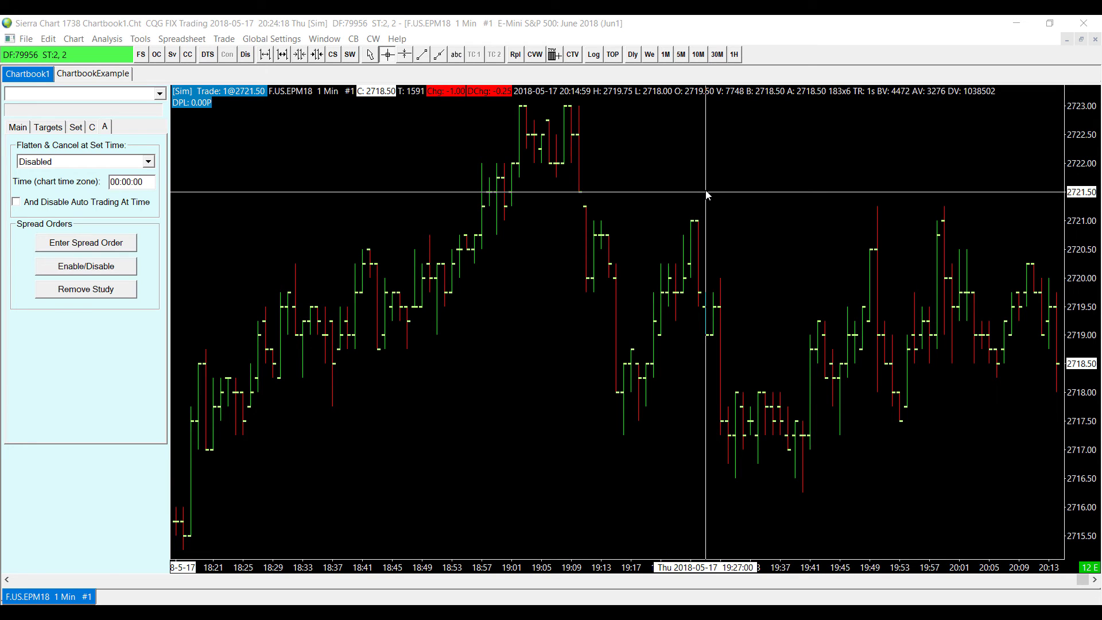
- Detach the Trade Window from the F.US.EPM18 chart, move it over the chart and close it
left_click(227, 40)
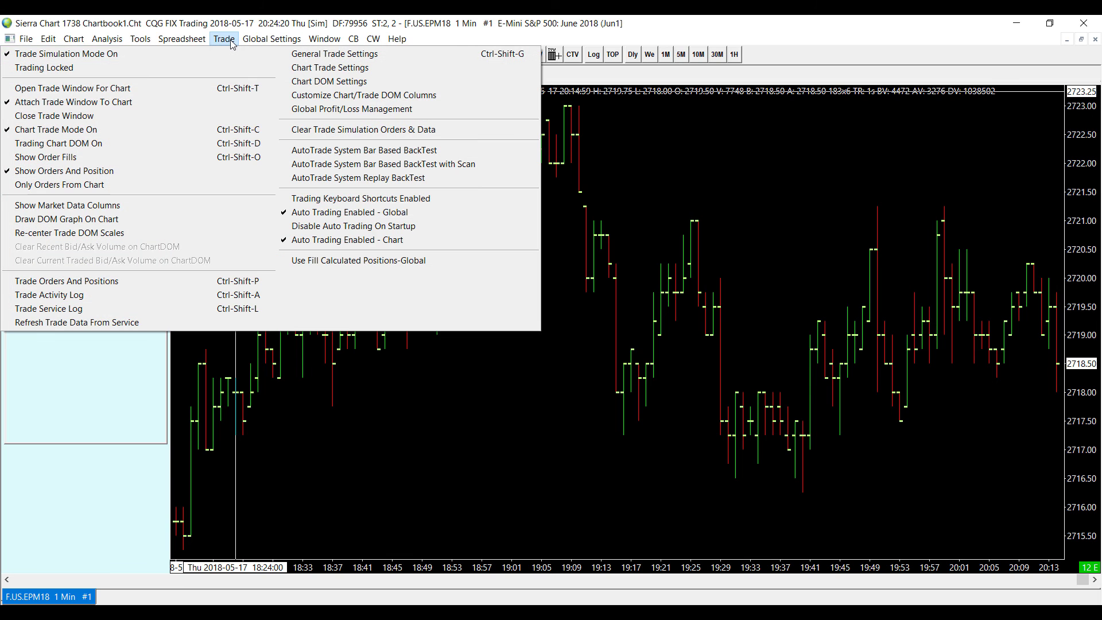
left_click(142, 102)
left_click_drag(185, 120, 270, 212)
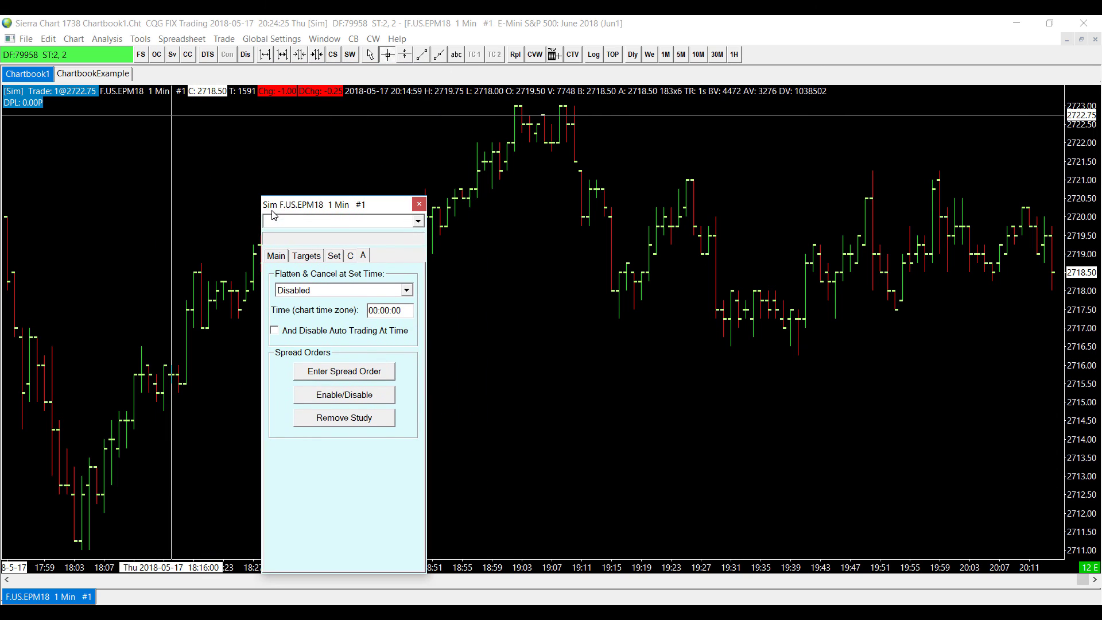
left_click(419, 206)
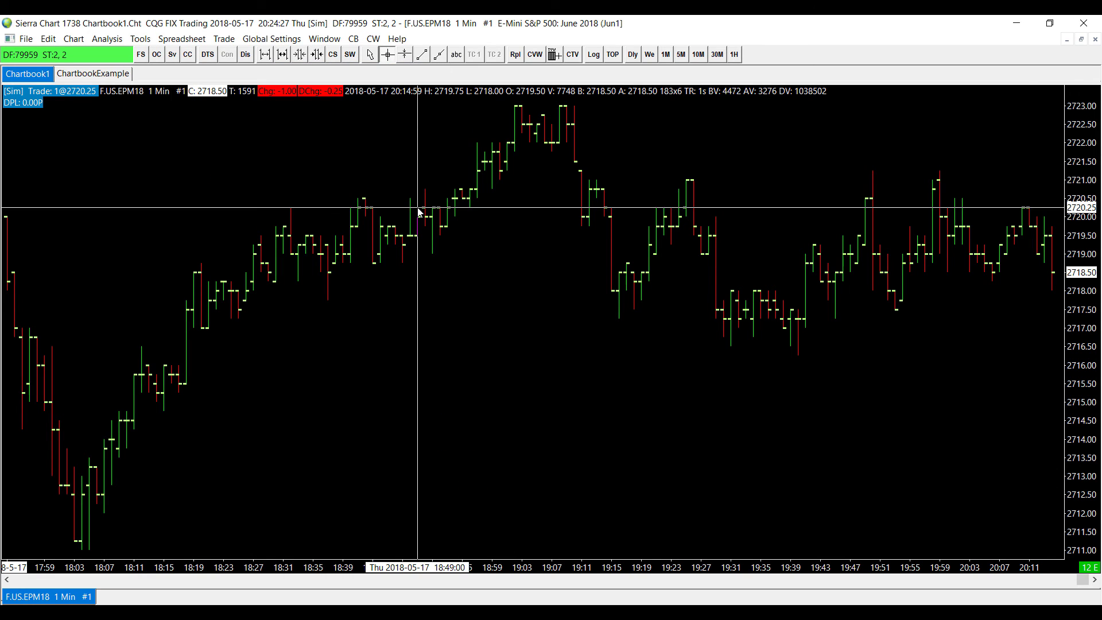
- Open a floating Trade Window for the F.US.EPM18 chart and reposition it near the chart's upper-left area
left_click(224, 39)
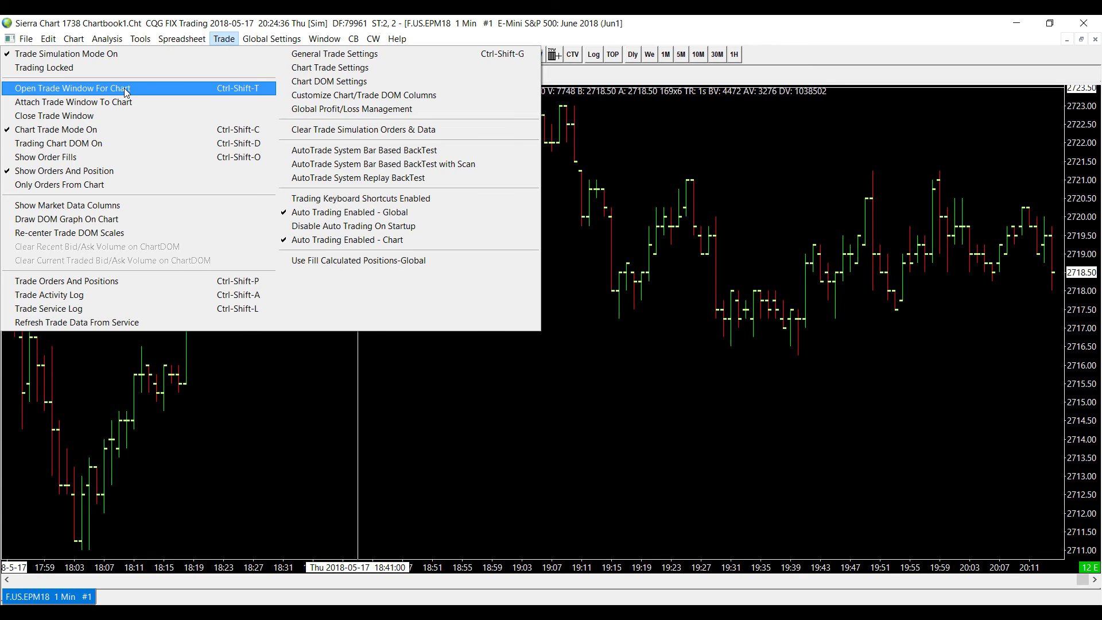
left_click(124, 88)
left_click_drag(296, 204, 119, 132)
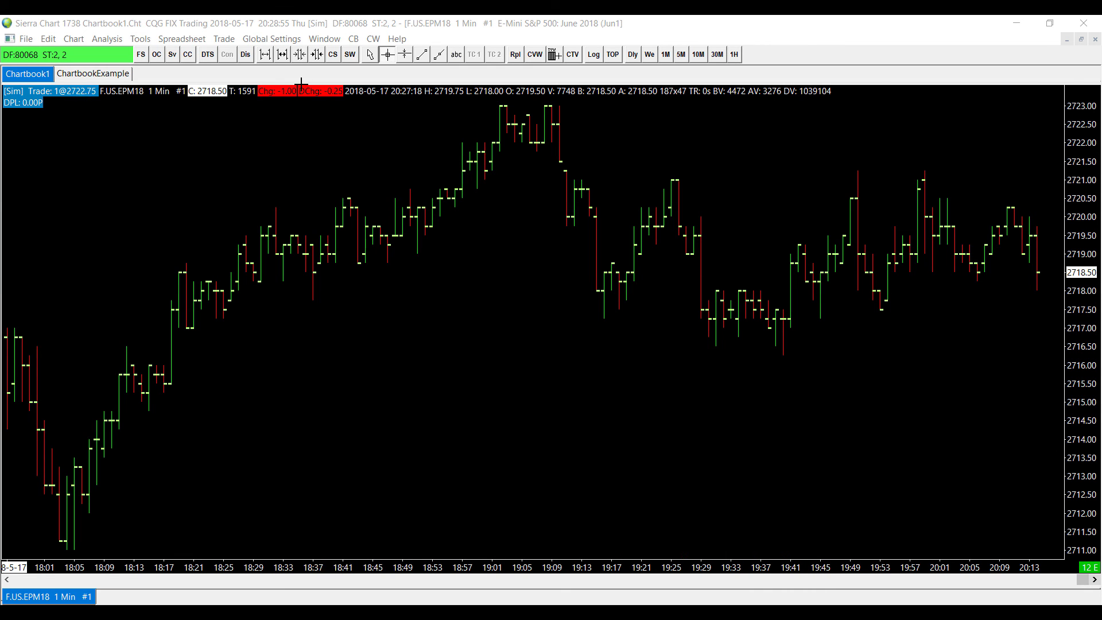
- Turn on the Trading Chart DOM and try a buy limit order at 2722.00 and a buy stop order at 2719.25
left_click(228, 40)
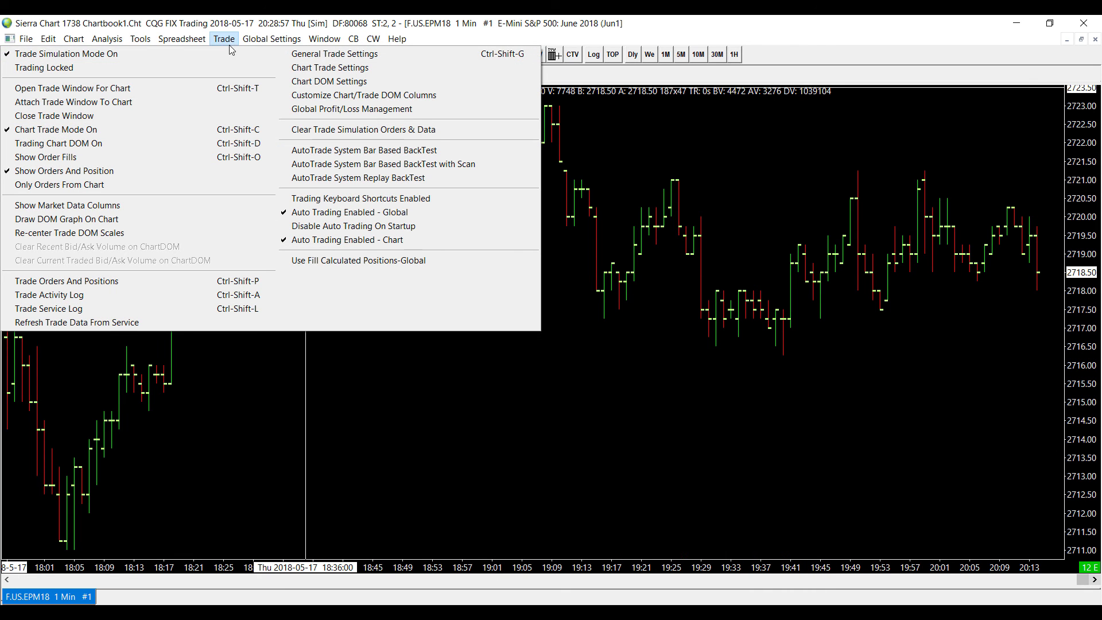
left_click(142, 143)
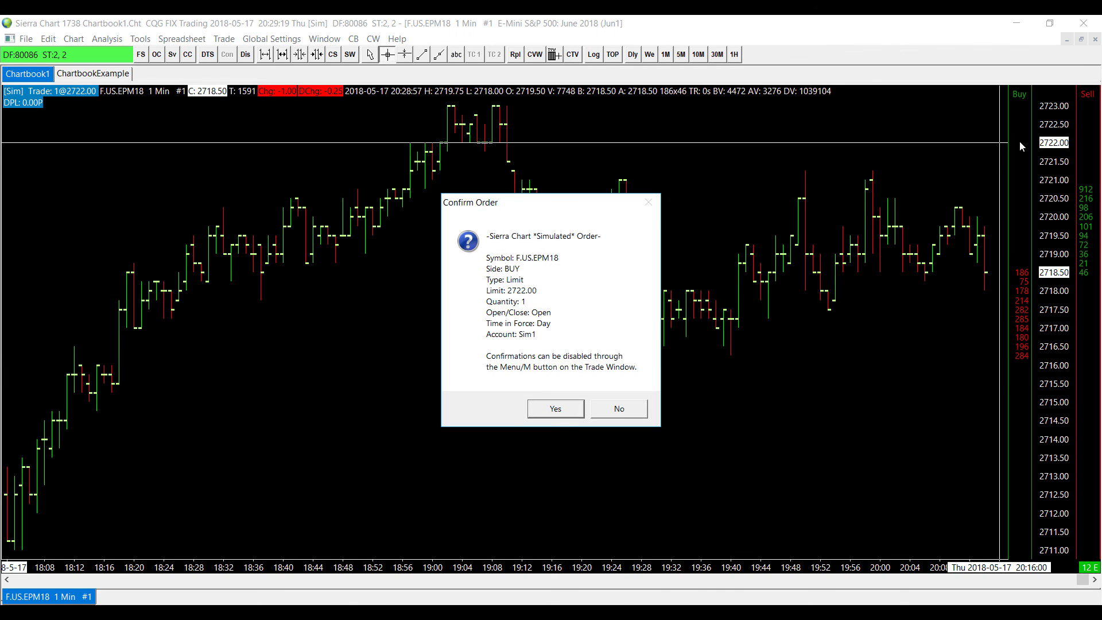
left_click(603, 413)
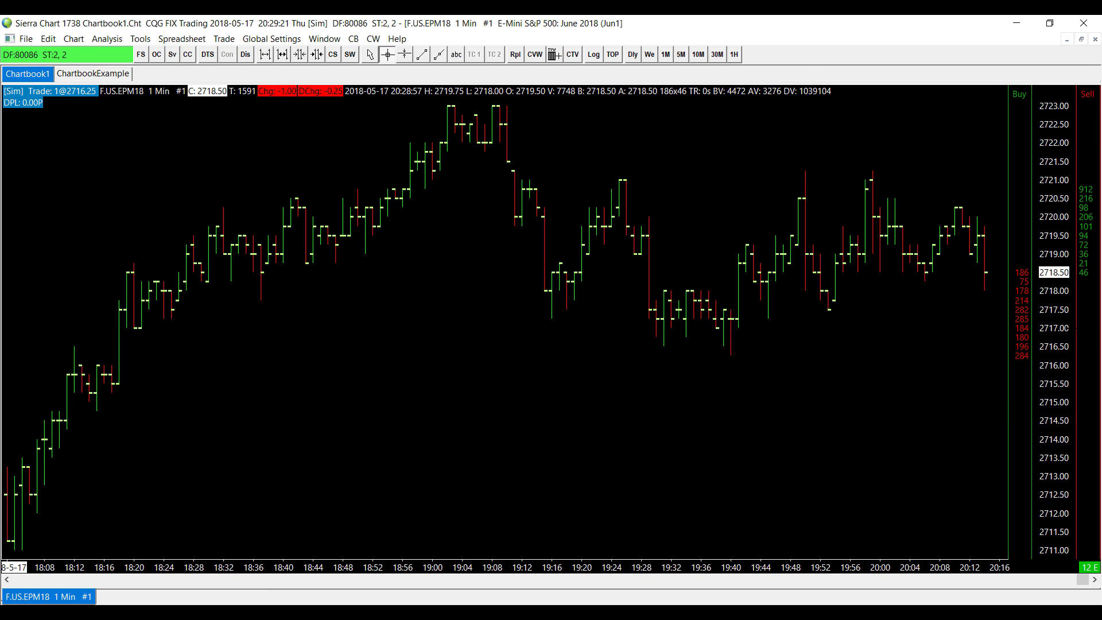
left_click(1022, 243)
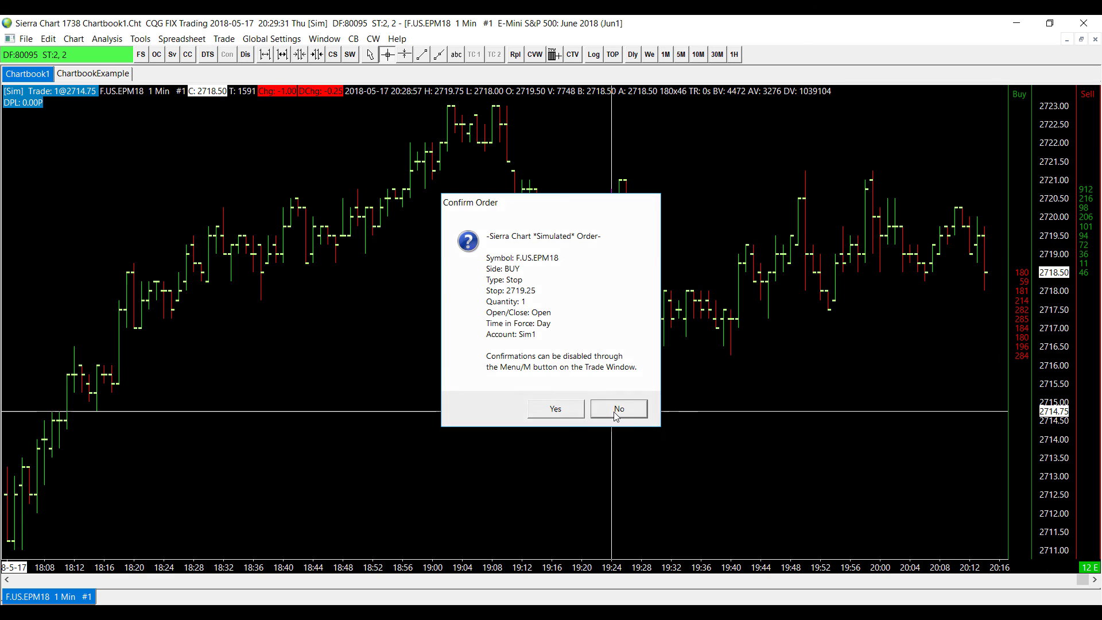
left_click(619, 409)
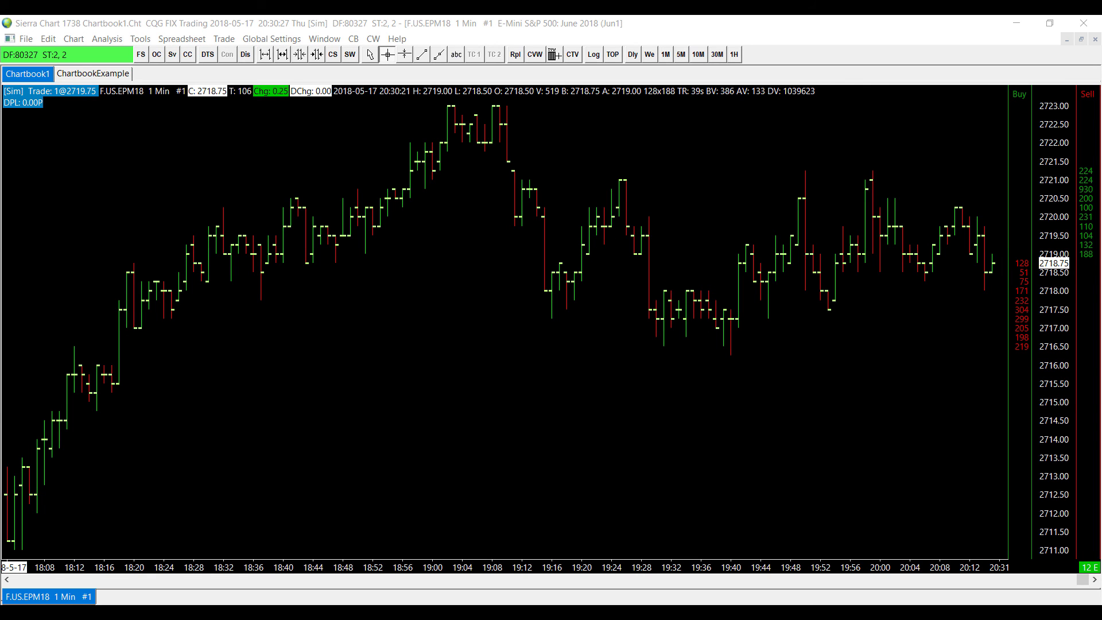
- Turn off the Trading Chart DOM for the F.US.EPM18 chart
left_click(224, 39)
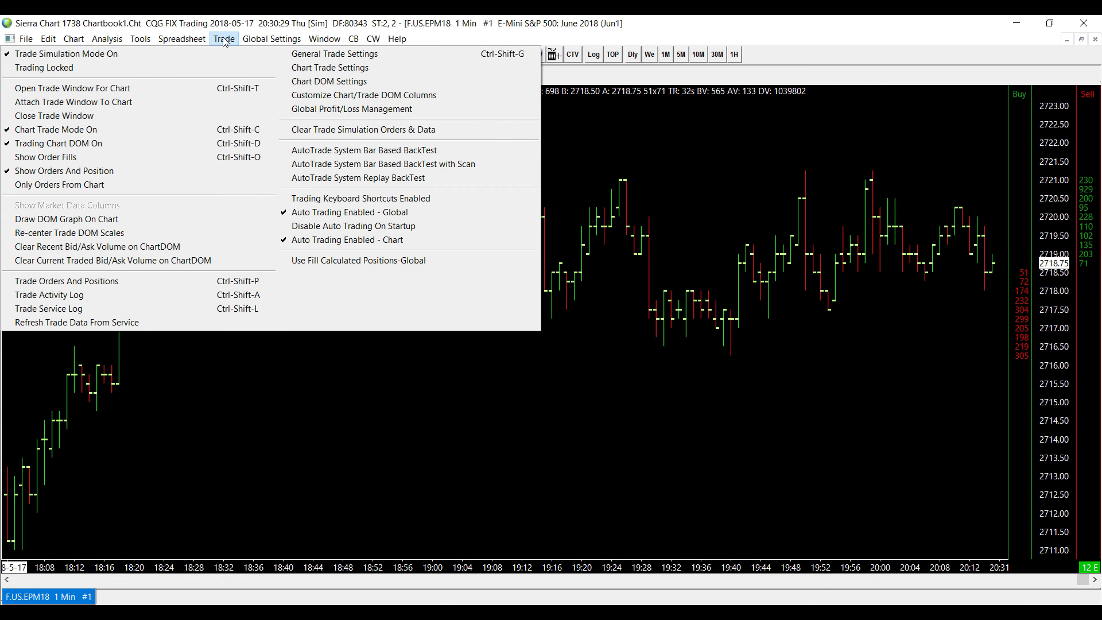
mouse_move(182, 39)
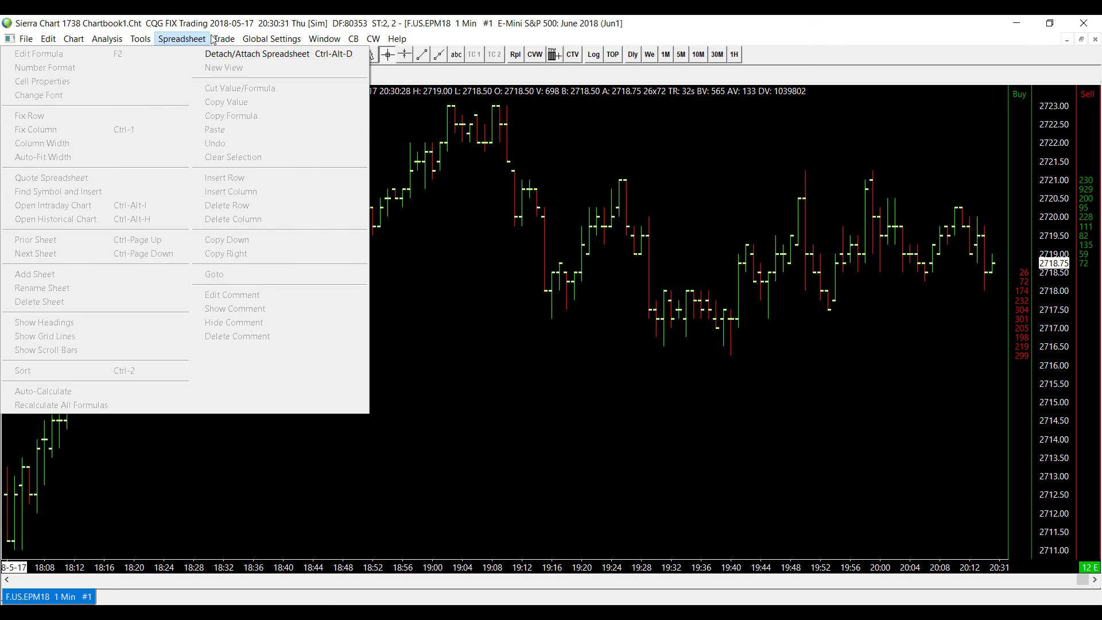
mouse_move(217, 40)
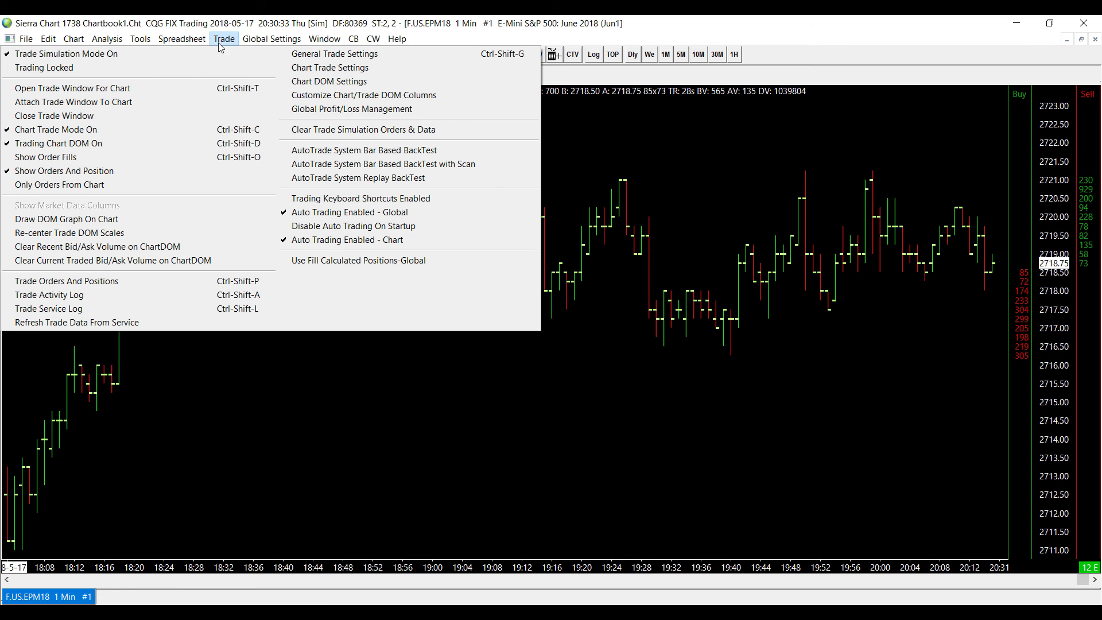
left_click(100, 143)
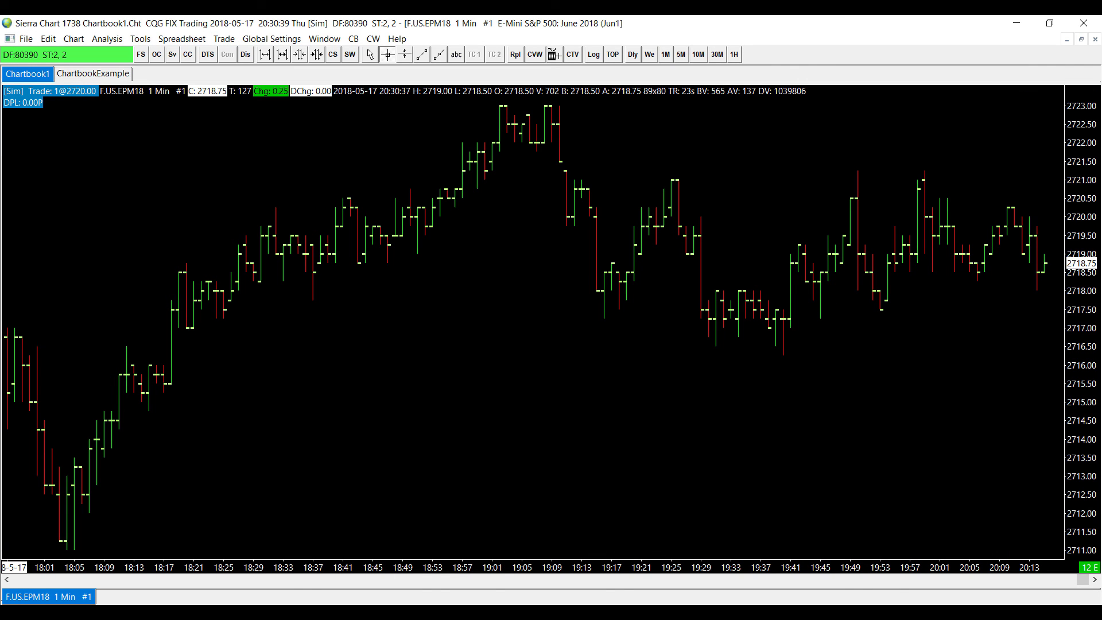
- Draw the DOM graph on the F.US.EPM18 chart and check the order commands still offered on the chart
left_click(222, 39)
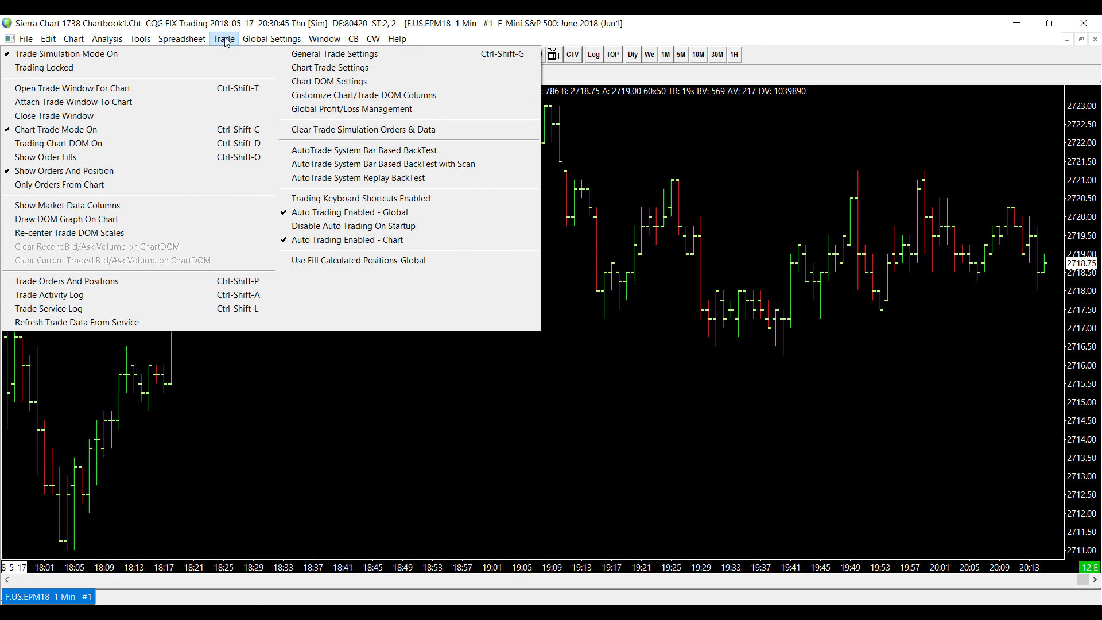
left_click(87, 221)
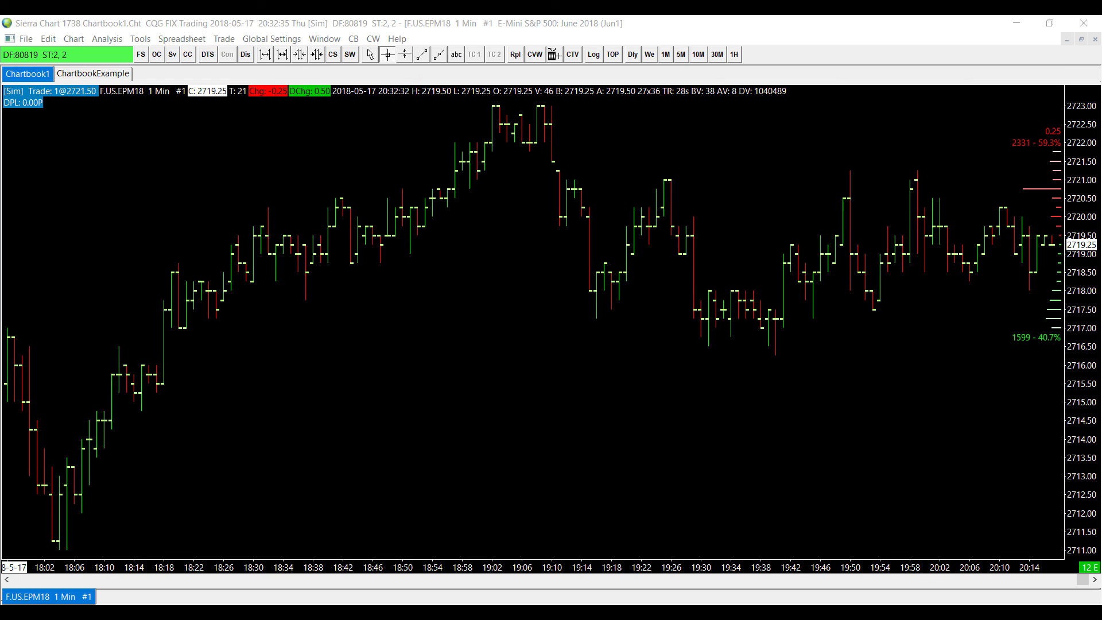
right_click(987, 211)
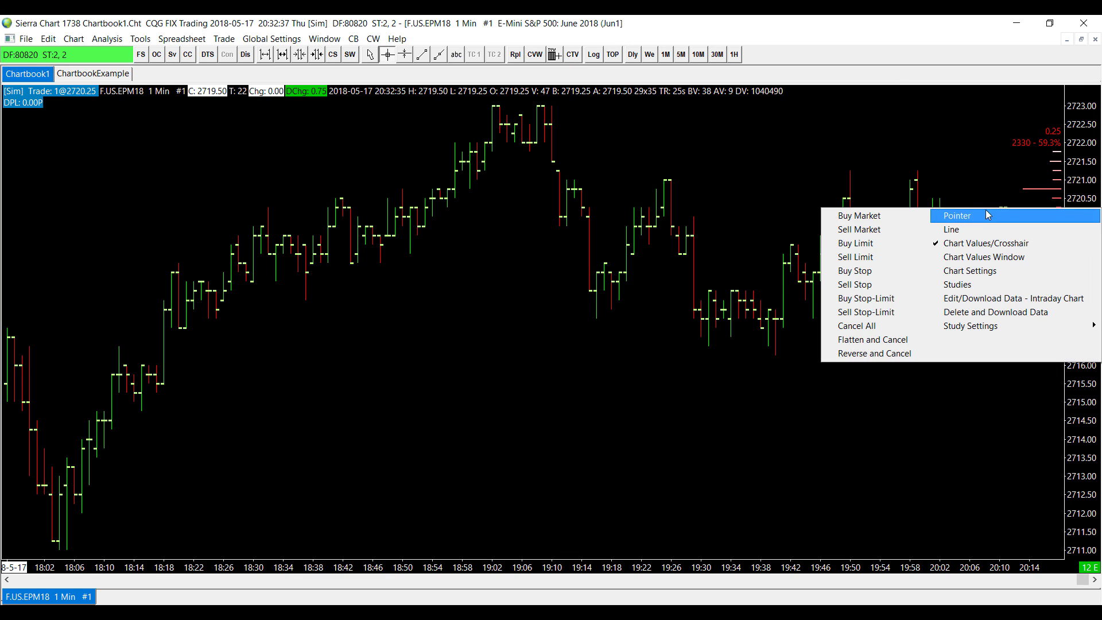
left_click(918, 411)
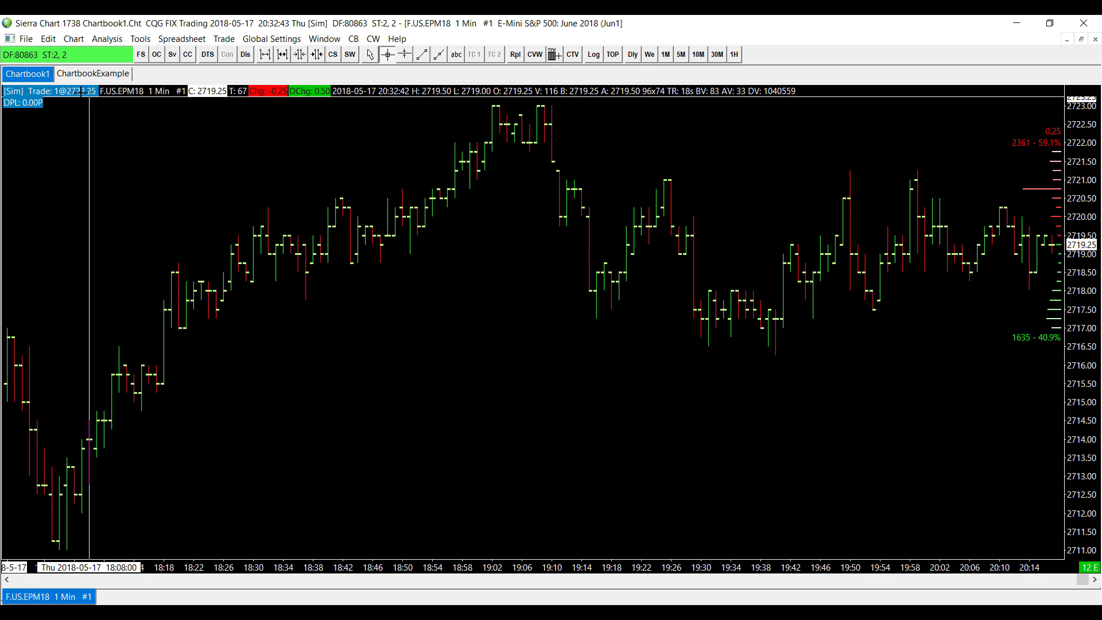
- Raise the chart's new trade quantity to 4
left_click(33, 92)
left_click(58, 126)
left_click(57, 126)
left_click(58, 127)
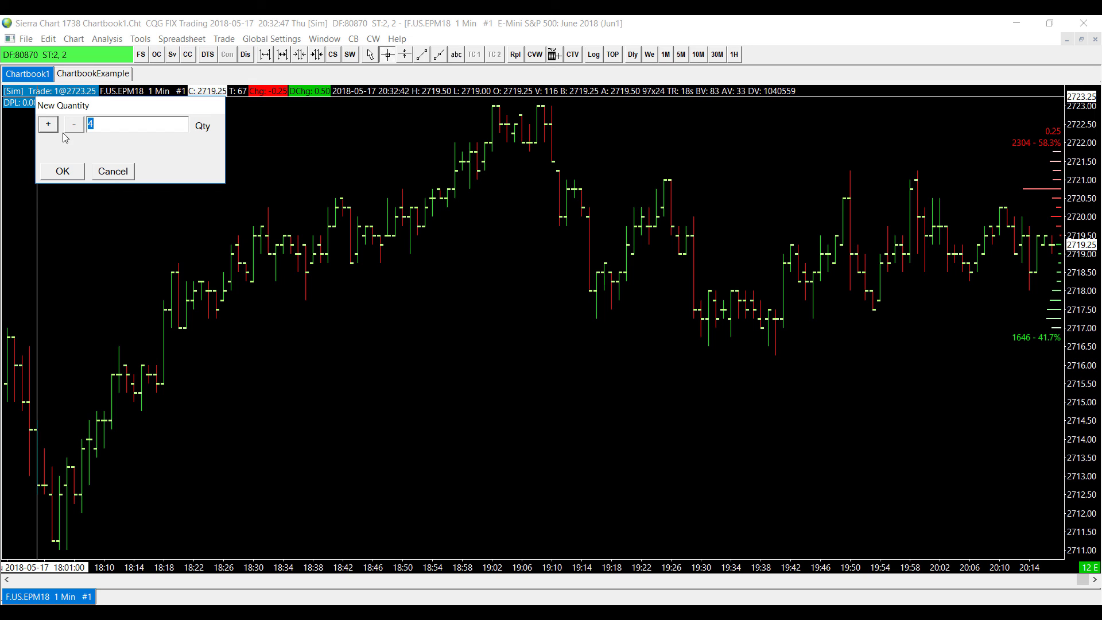